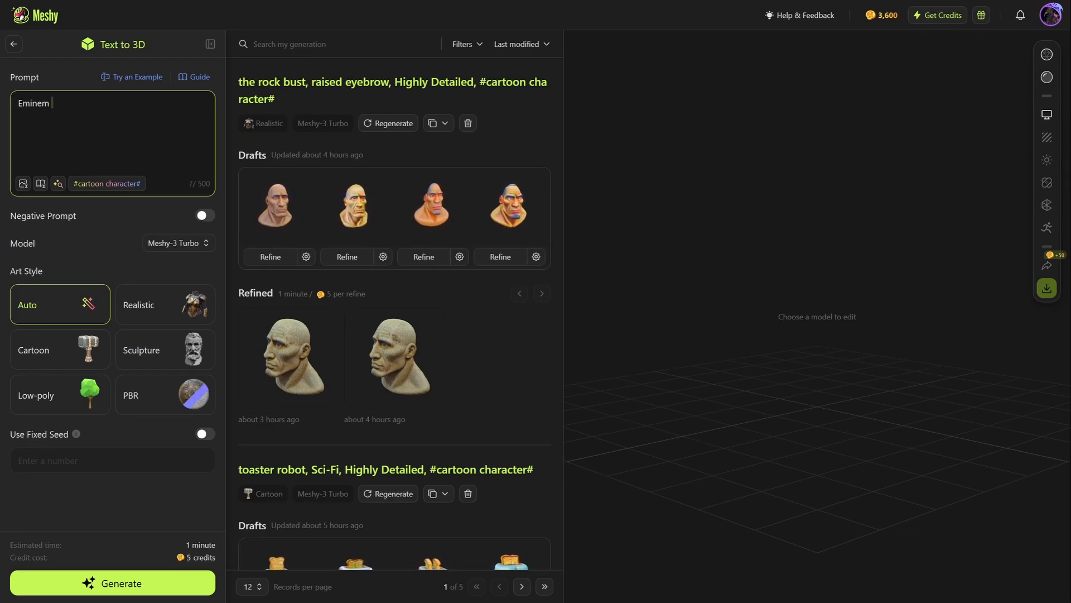
# - Complete the prompt as "Eminem bust , Highly Detailed, Ultra Realistic" and choose the Sculpture art style
pyautogui.write('bust')
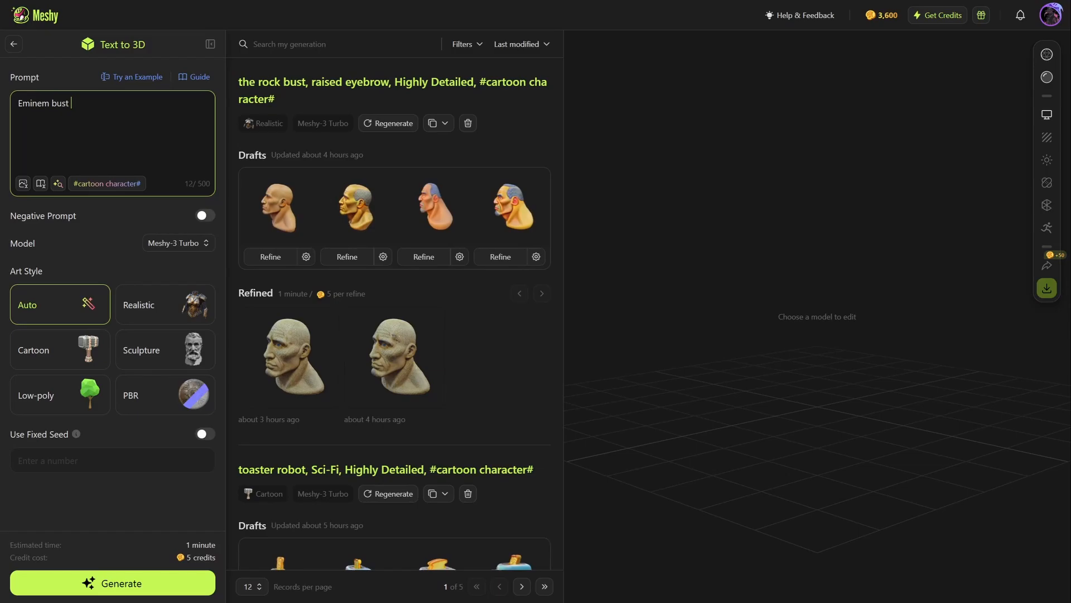
pyautogui.click(40, 184)
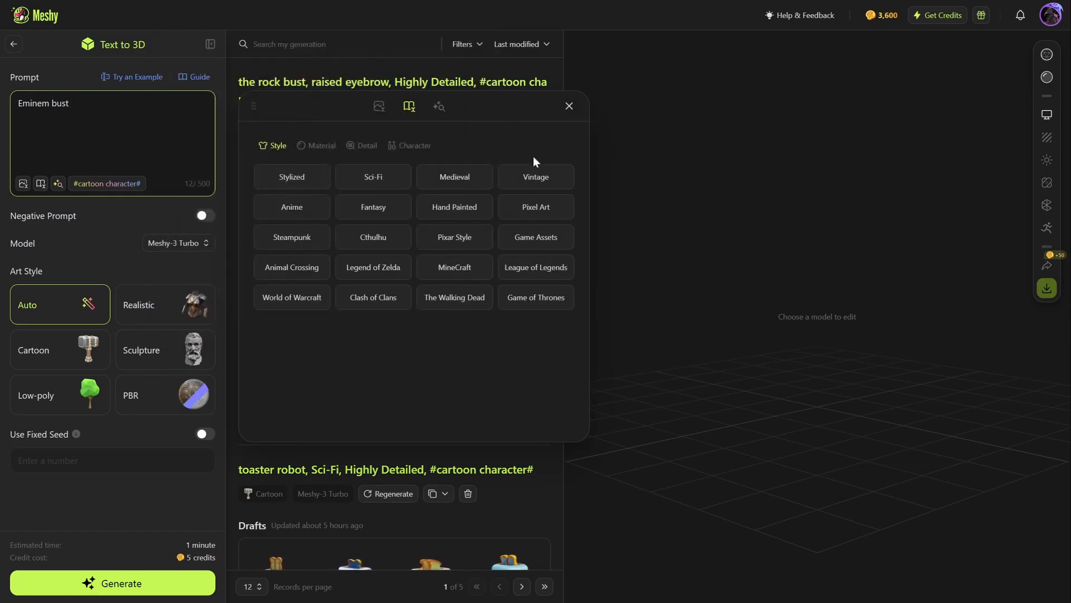
pyautogui.click(364, 147)
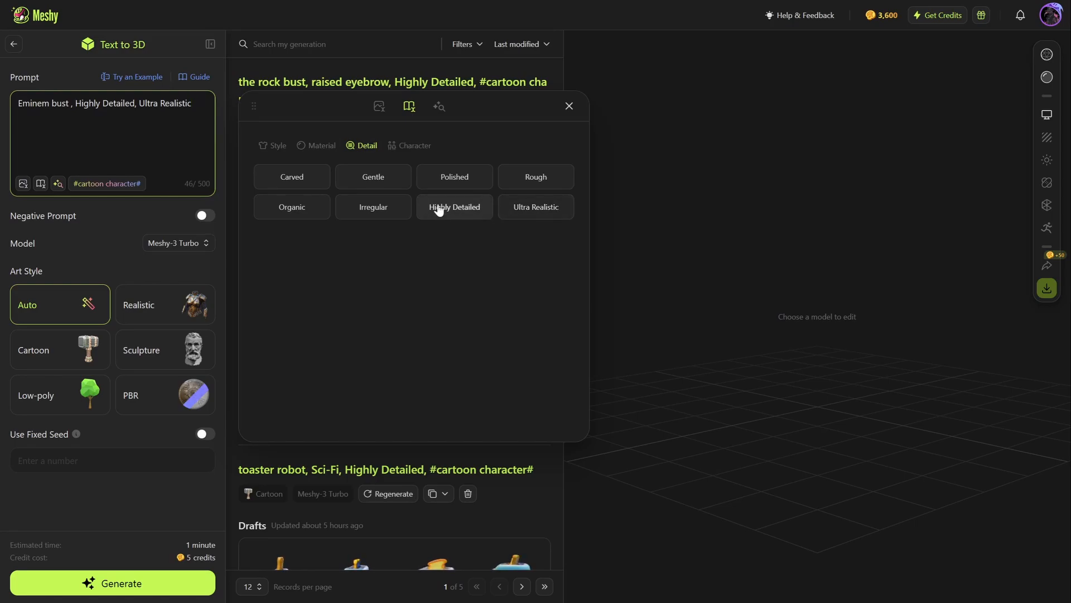
pyautogui.click(569, 106)
pyautogui.click(134, 348)
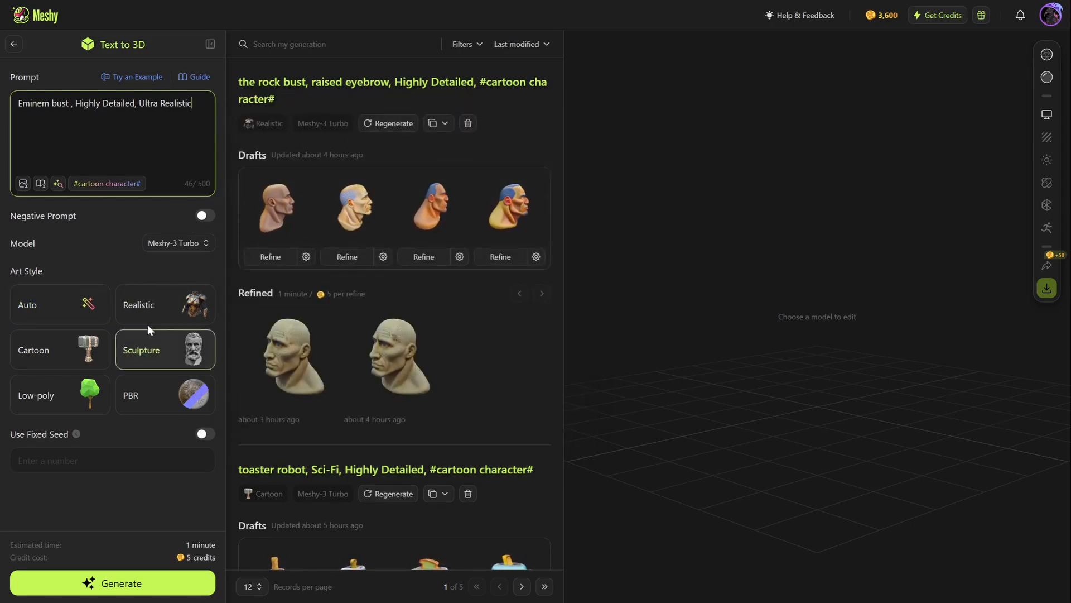
# - Generate the drafts with a negative prompt excluding Ugly, Blurry, Messy, Deformed, Inconsistent, Low Quality and Bad Anatomy
pyautogui.click(203, 221)
pyautogui.click(22, 283)
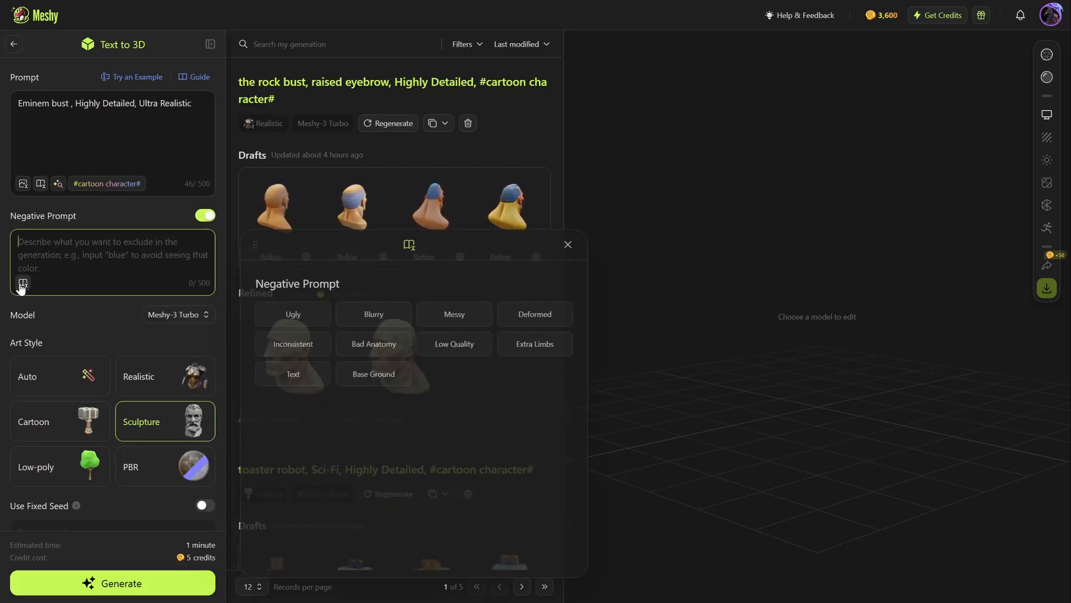
pyautogui.click(290, 317)
pyautogui.click(368, 316)
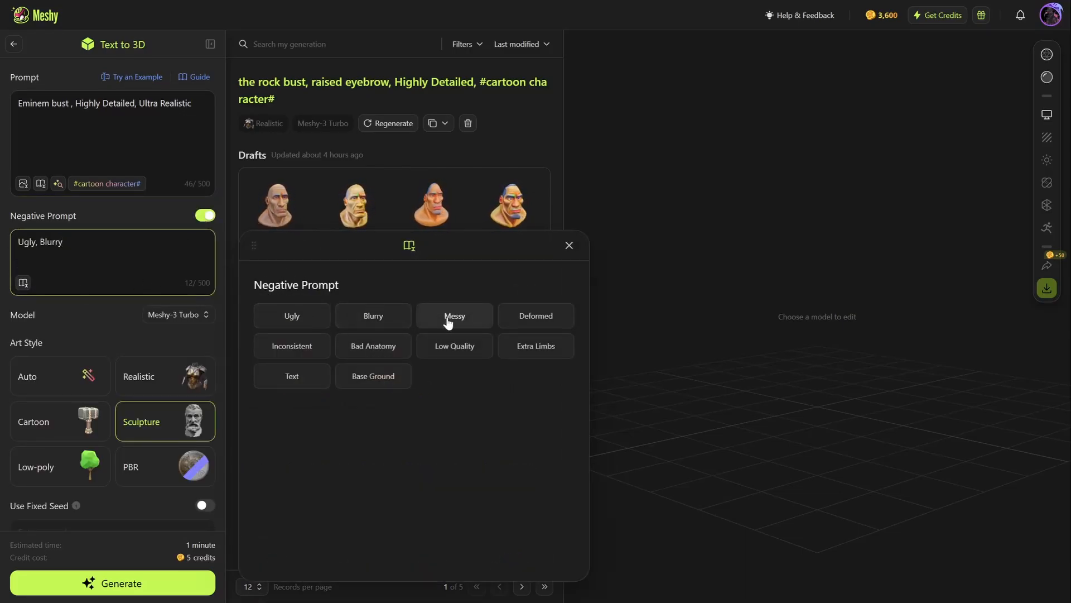
pyautogui.click(447, 321)
pyautogui.click(535, 317)
pyautogui.click(300, 350)
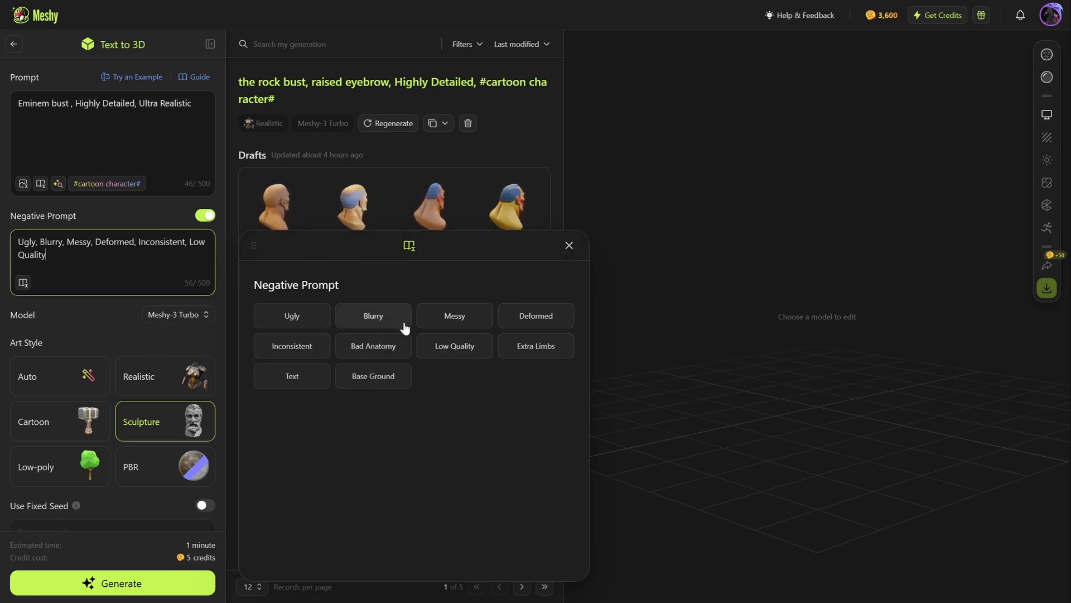
pyautogui.click(385, 344)
pyautogui.click(570, 246)
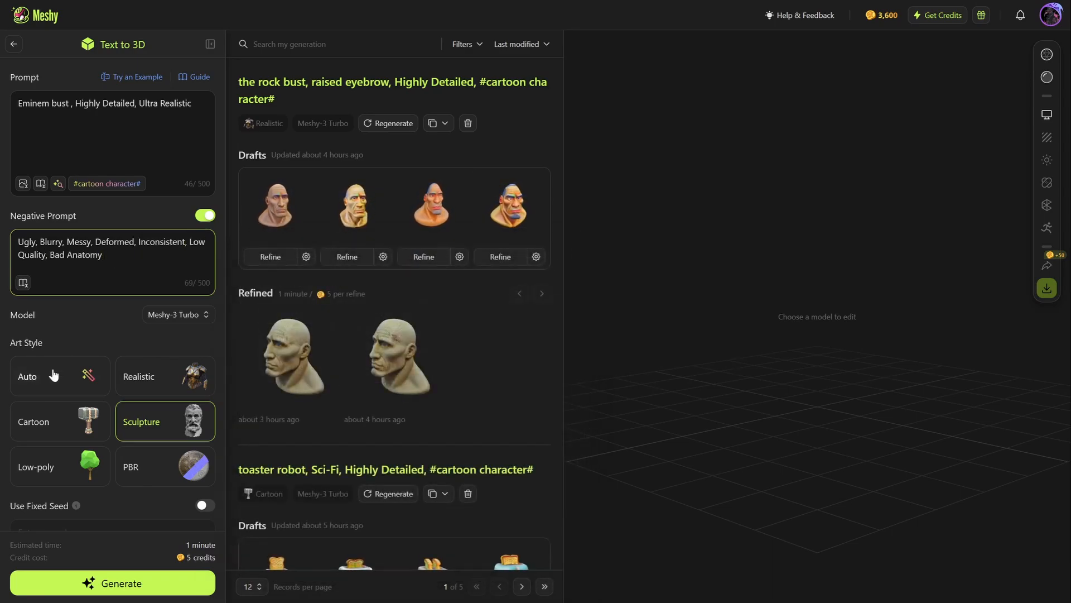
pyautogui.click(145, 592)
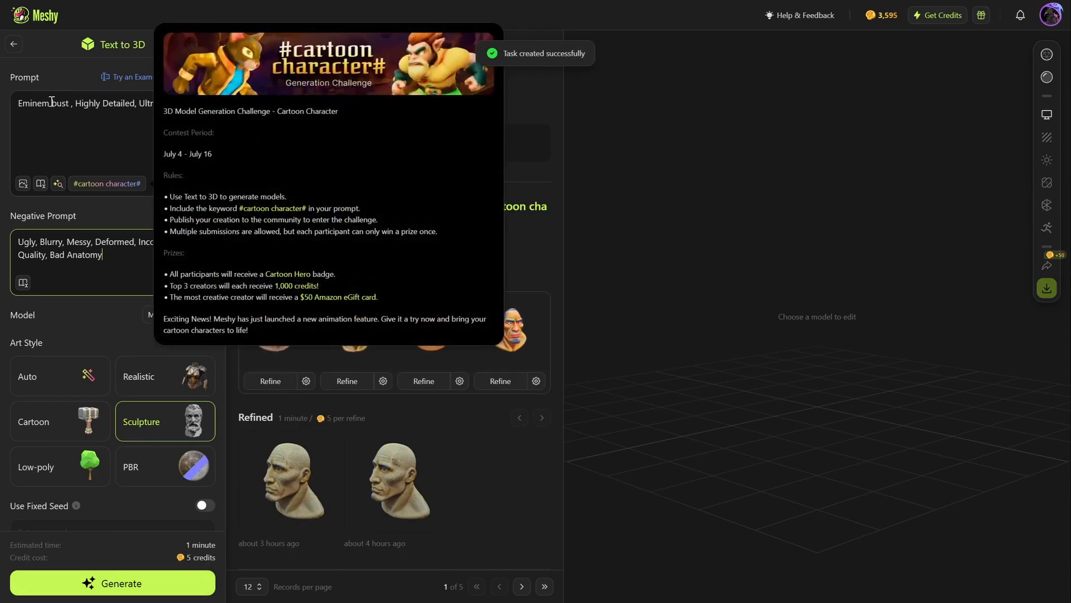
# - Replace "Eminem" with "Slim Shady" in the prompt and generate another set of drafts
pyautogui.moveTo(50, 104); pyautogui.dragTo(11, 112)
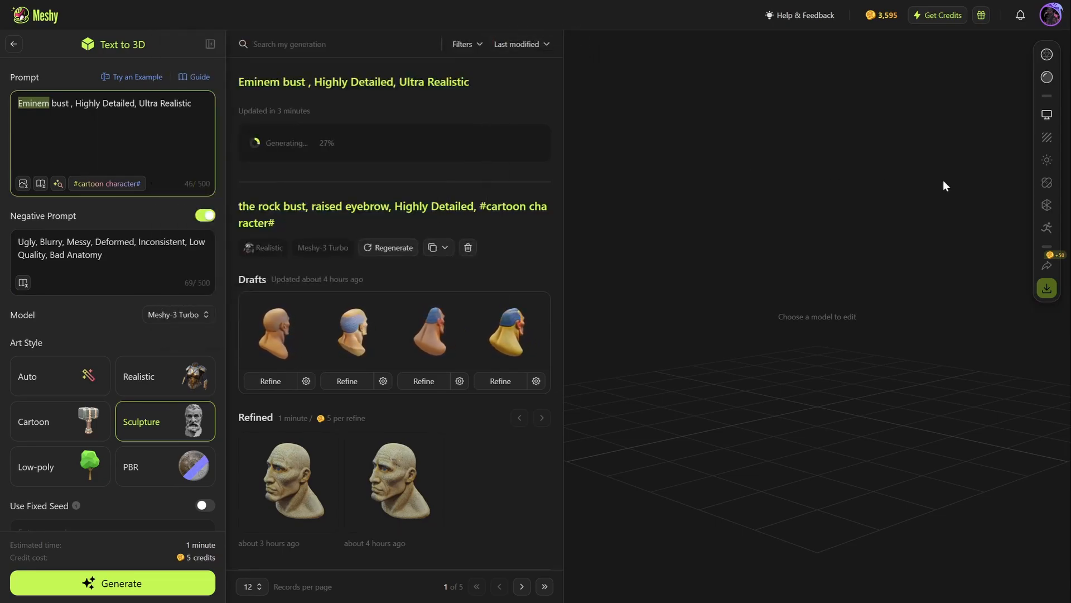
pyautogui.write('Slim Shady')
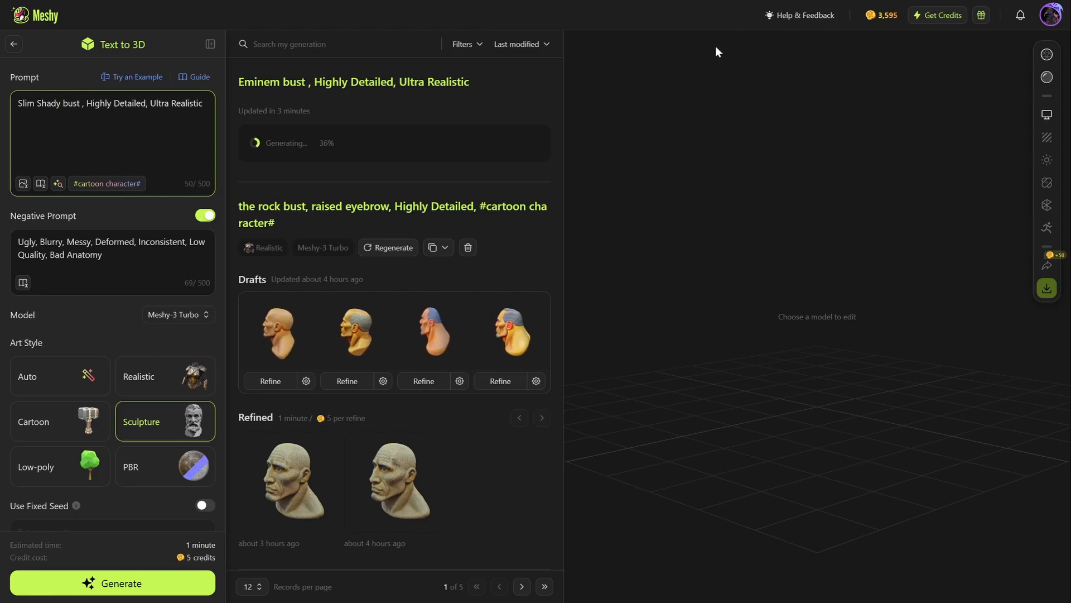
pyautogui.click(116, 574)
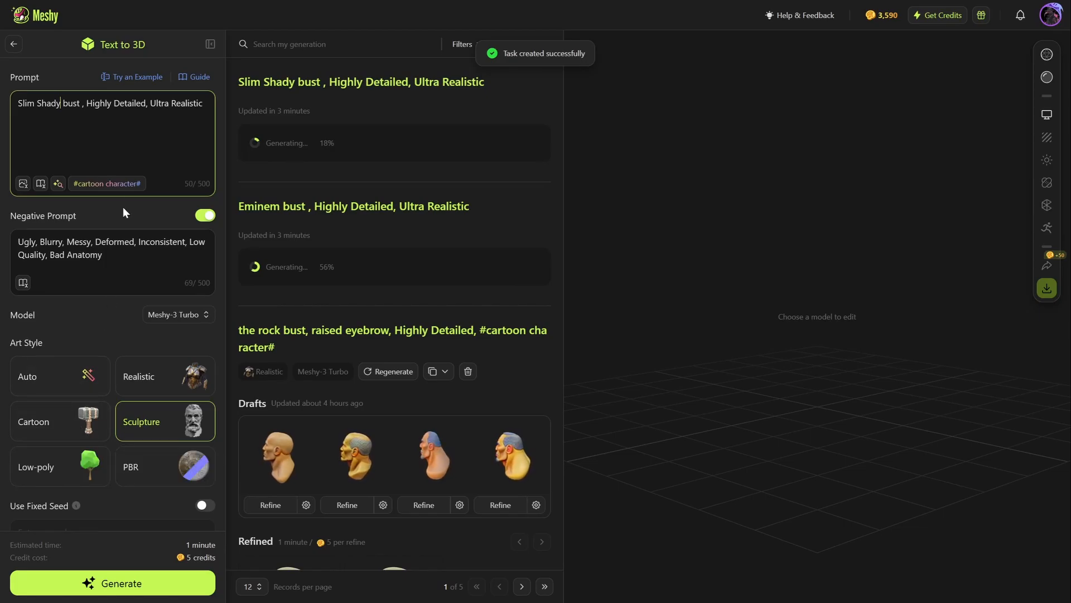
# - Generate drafts from the new prompt "snail with wings, Anime, Highly Detailed, #cartoon character#" in the Auto art style
pyautogui.click(106, 132)
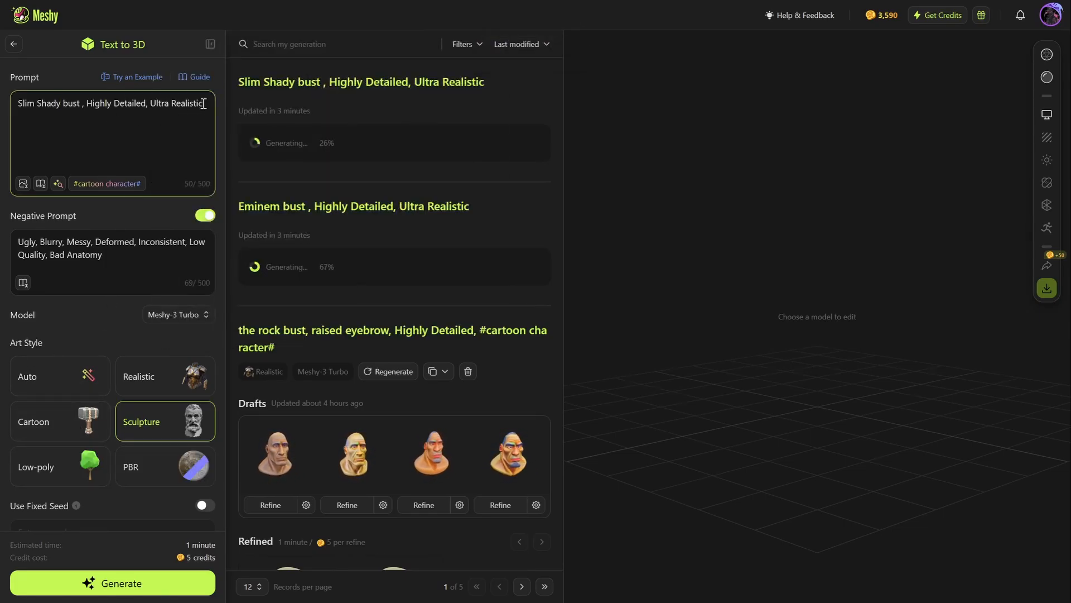
pyautogui.press('BackSpace')
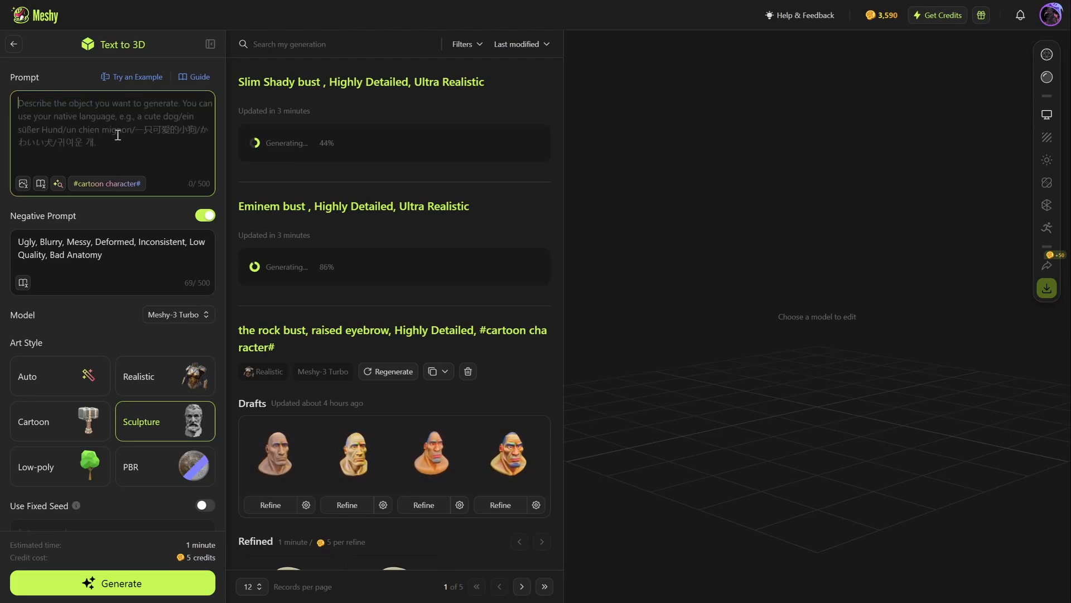
pyautogui.write('snail with wings')
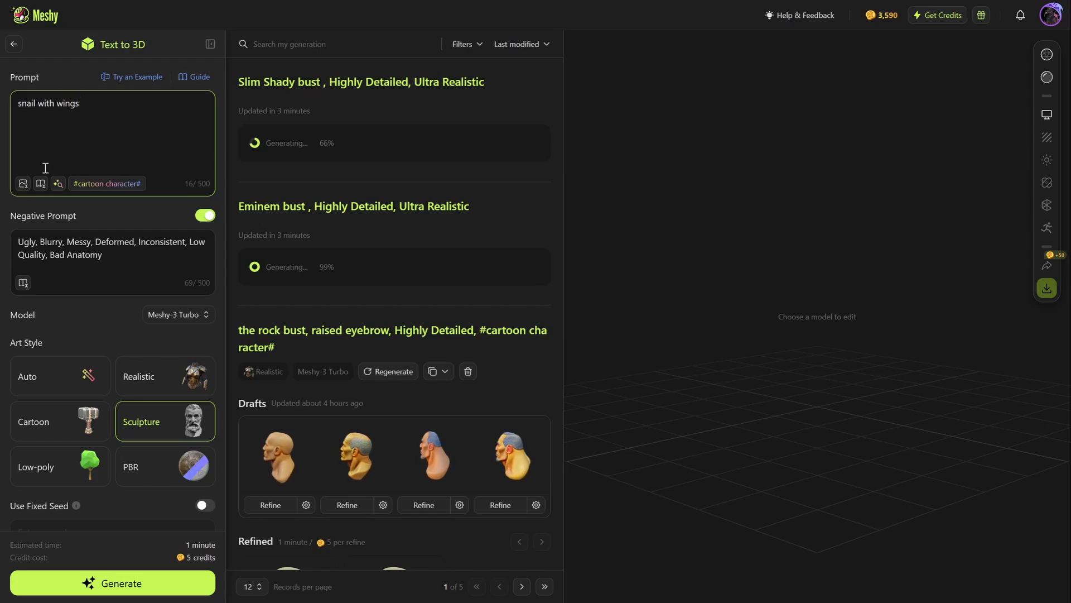
pyautogui.click(41, 184)
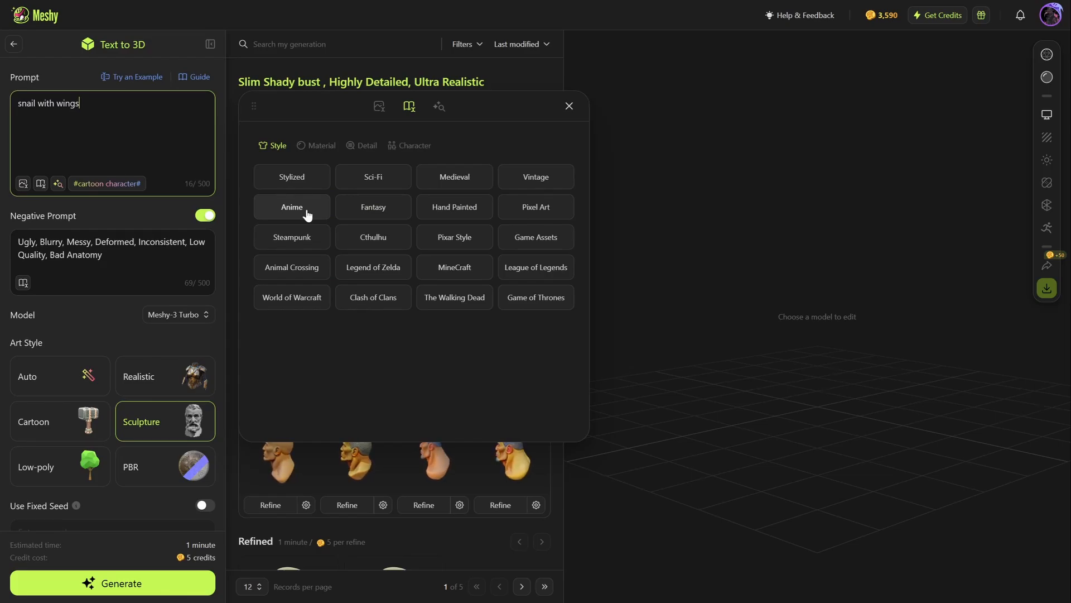
pyautogui.click(366, 148)
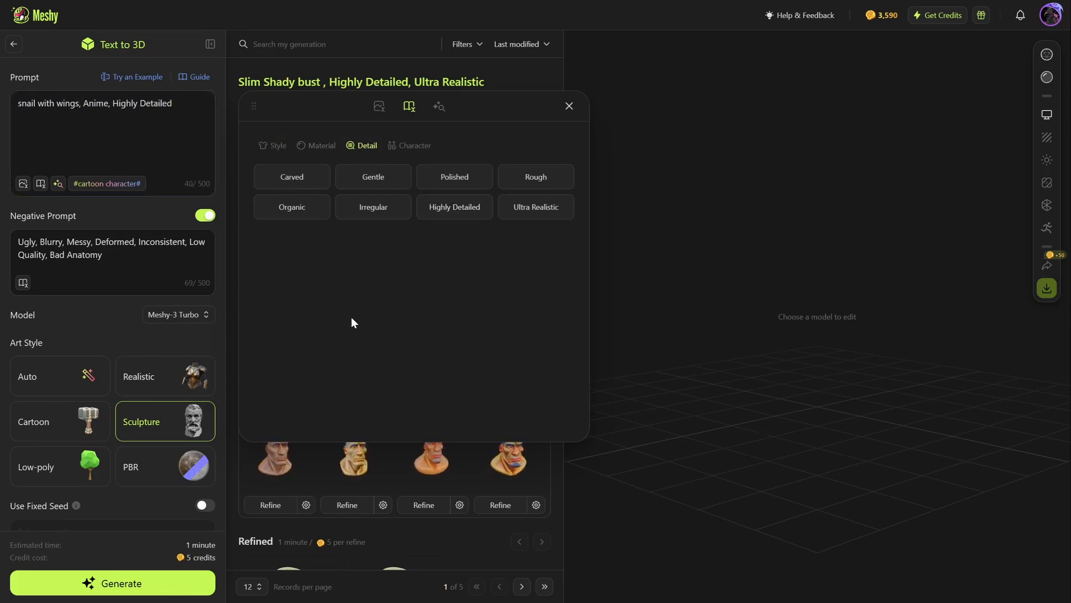
pyautogui.click(103, 184)
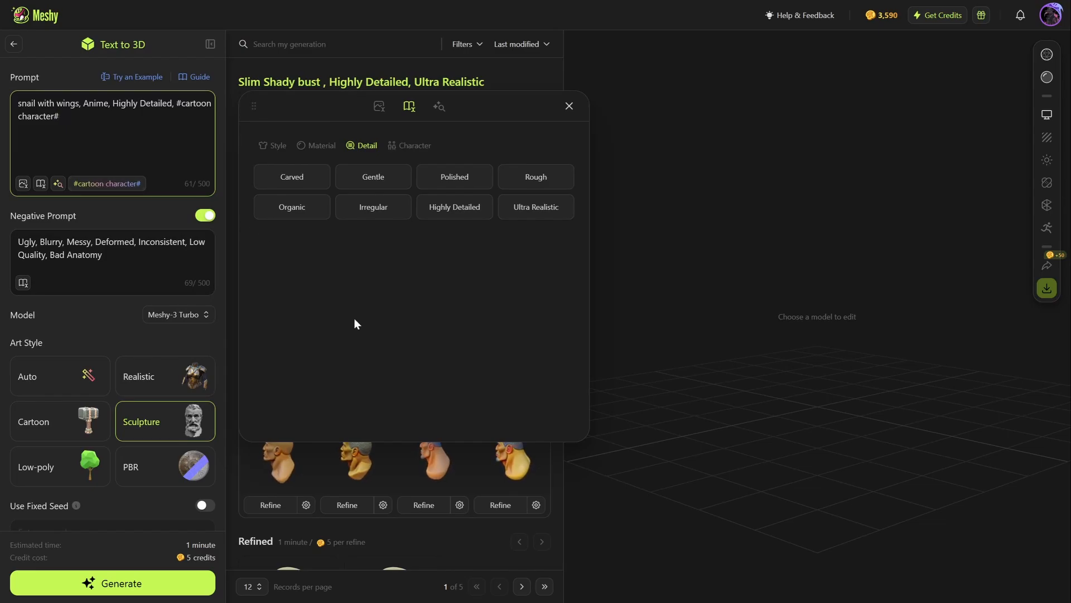
pyautogui.click(569, 106)
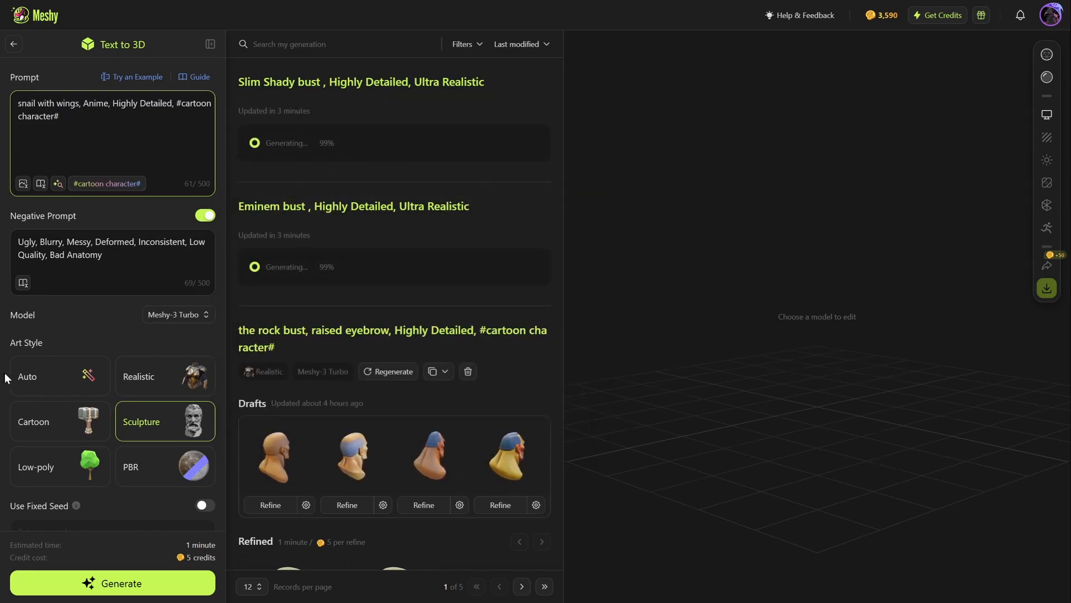
pyautogui.click(56, 376)
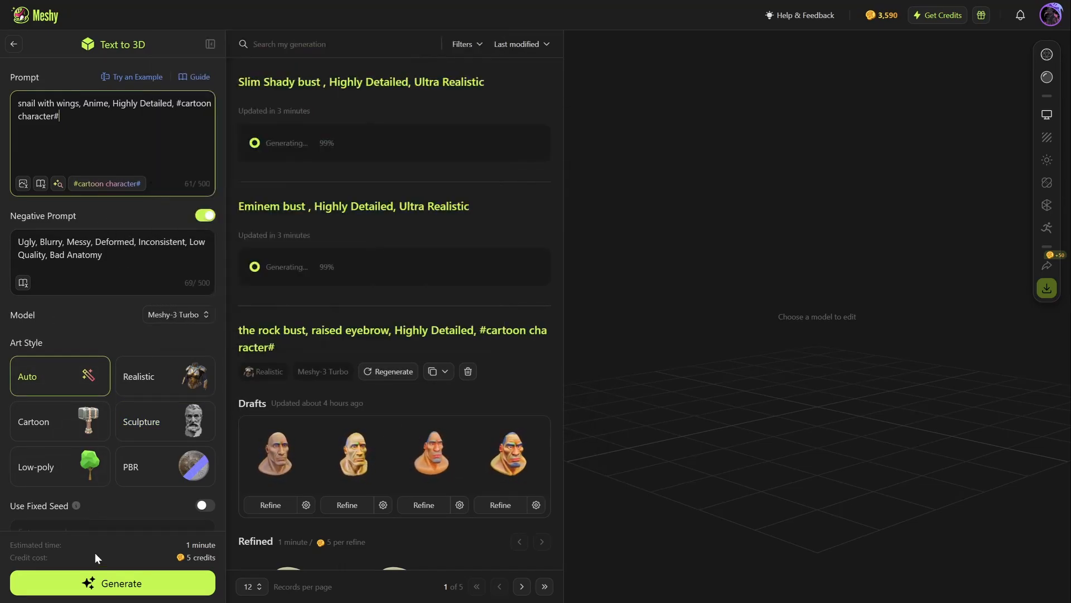
pyautogui.click(94, 578)
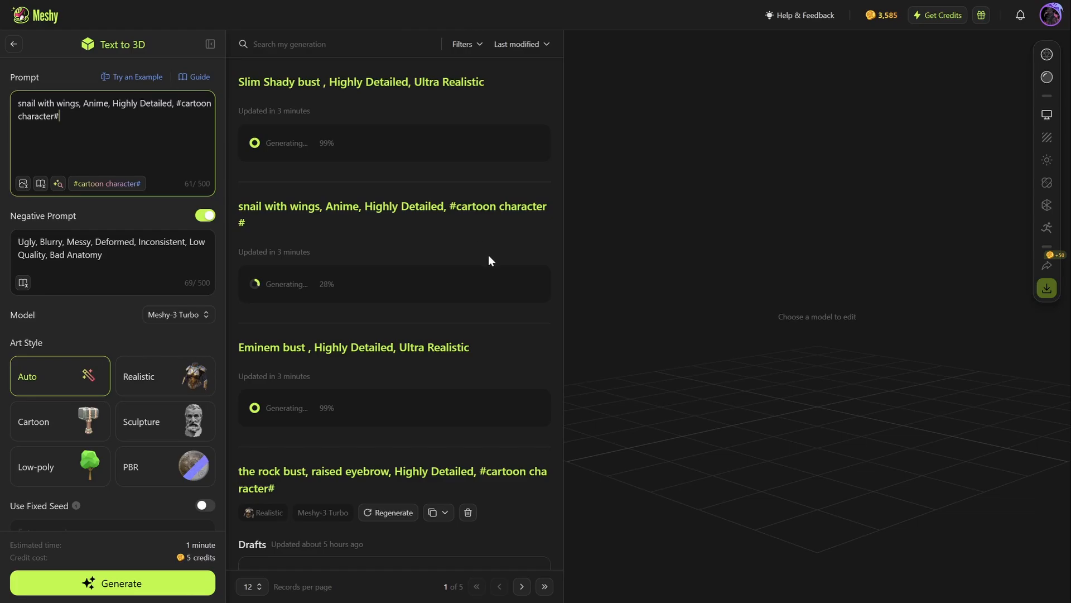
# - Open the newest refined model of the rock bust and inspect its face and sides up close
pyautogui.scroll(-5, 489, 258)
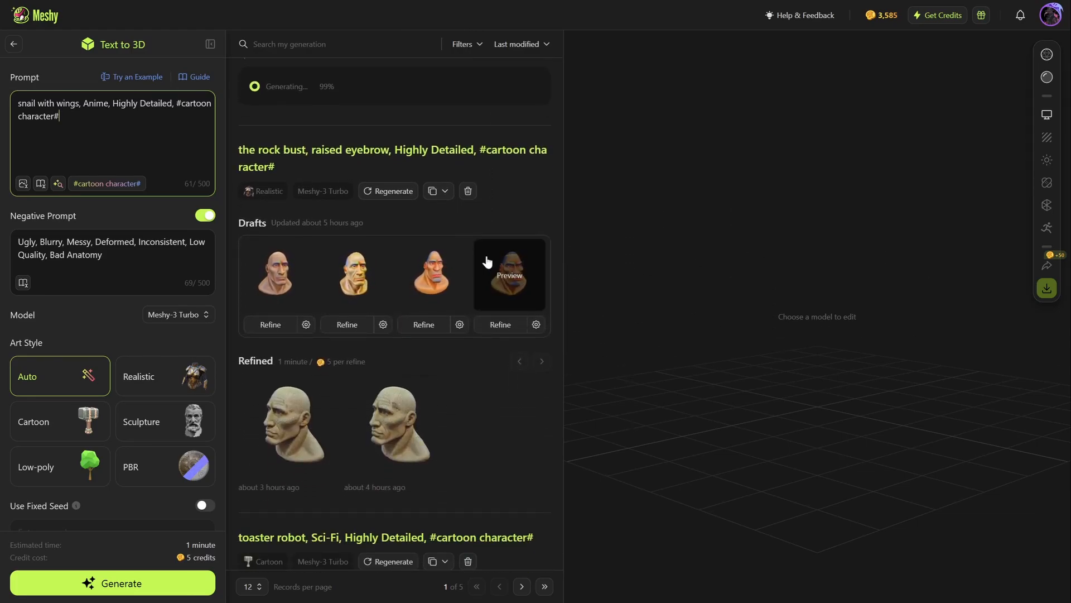
pyautogui.moveTo(280, 434)
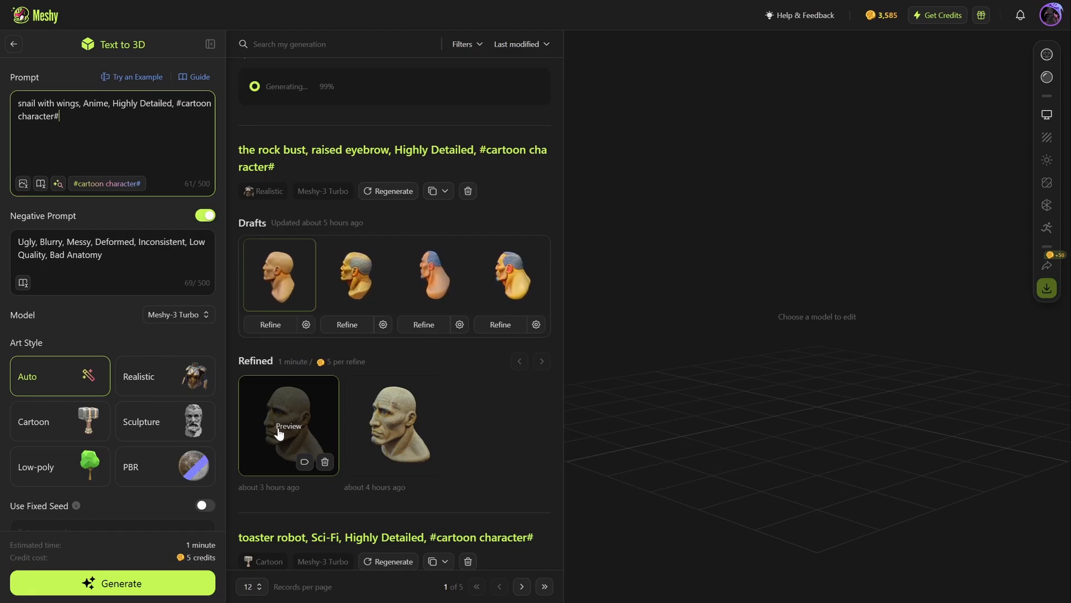
pyautogui.click(280, 434)
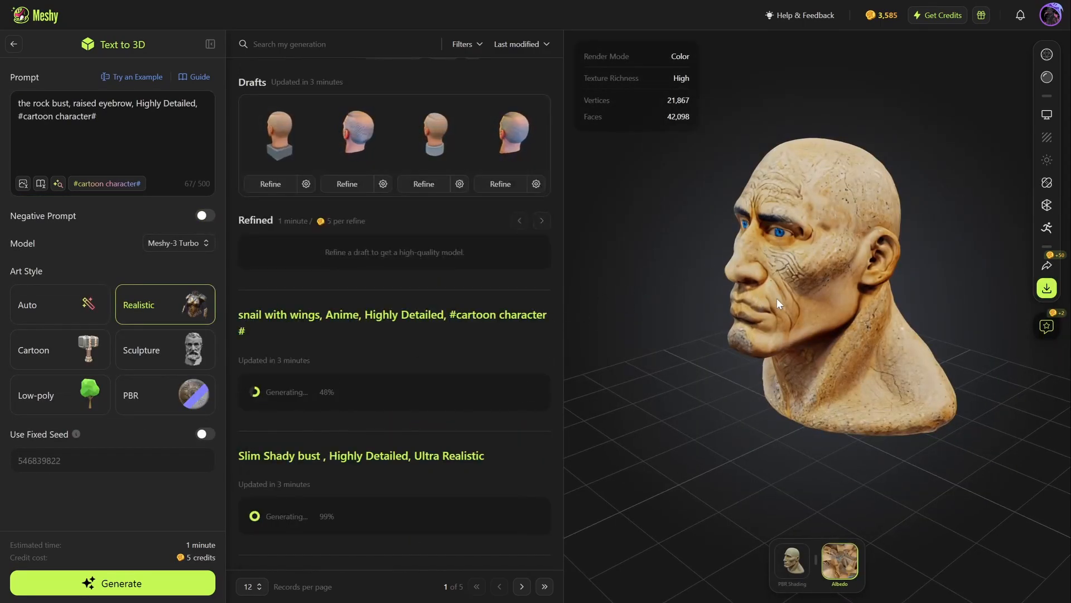
pyautogui.moveTo(777, 298); pyautogui.dragTo(695, 290)
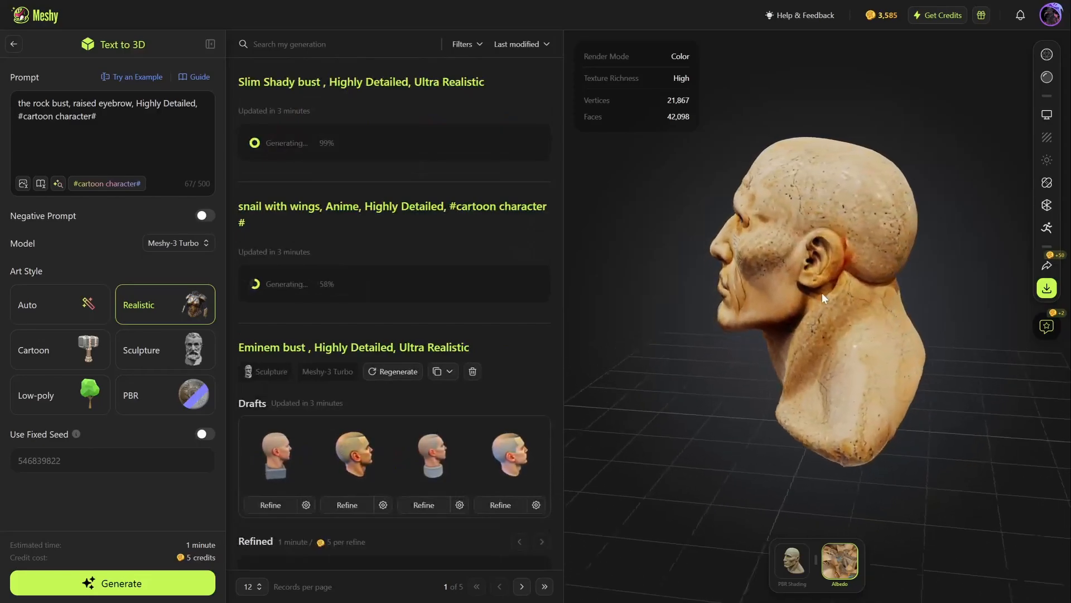
pyautogui.moveTo(821, 293); pyautogui.dragTo(863, 267)
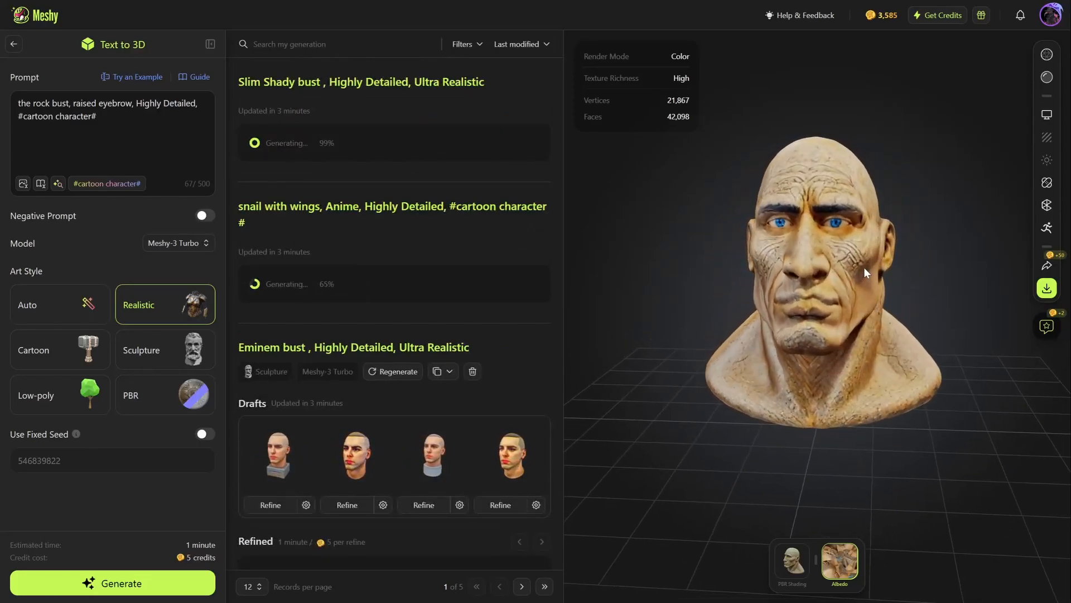
pyautogui.scroll(3, 865, 267)
pyautogui.scroll(-1, 866, 283)
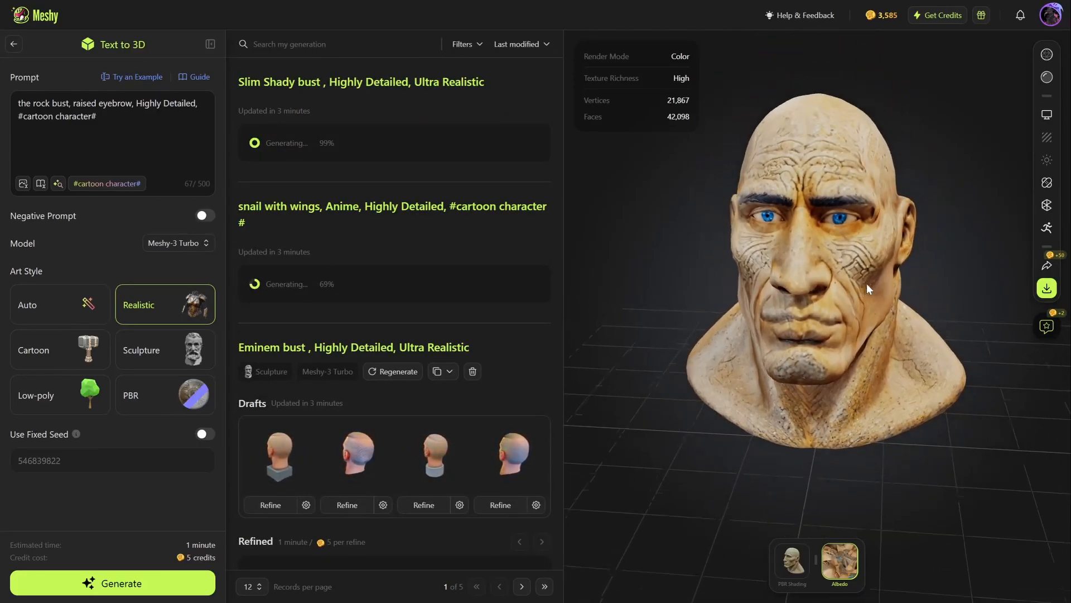
pyautogui.scroll(-1, 867, 284)
pyautogui.moveTo(891, 276)
pyautogui.mouseDown()
pyautogui.moveTo(748, 269)
pyautogui.moveTo(902, 273)
pyautogui.mouseUp()
pyautogui.moveTo(799, 303); pyautogui.dragTo(862, 312)
# - Examine the rock bust's geometry without its texture and with the wireframe, and restore the textured display
pyautogui.click(1047, 77)
pyautogui.moveTo(898, 259); pyautogui.dragTo(733, 252)
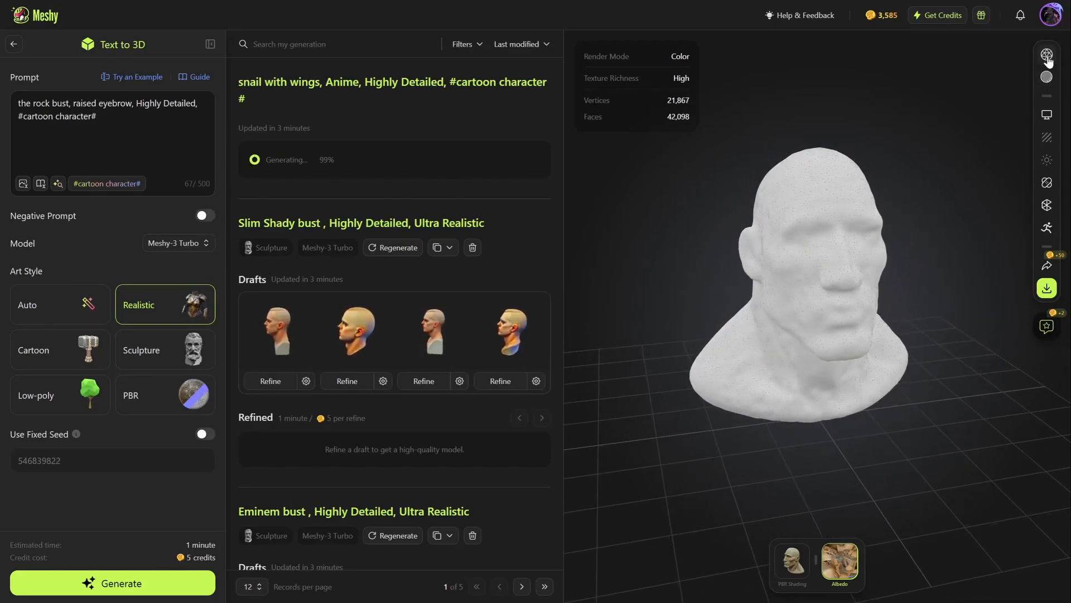
pyautogui.click(1046, 77)
# - Preview the first three drafts of the Eminem bust and inspect the models from different angles
pyautogui.scroll(-7, 504, 263)
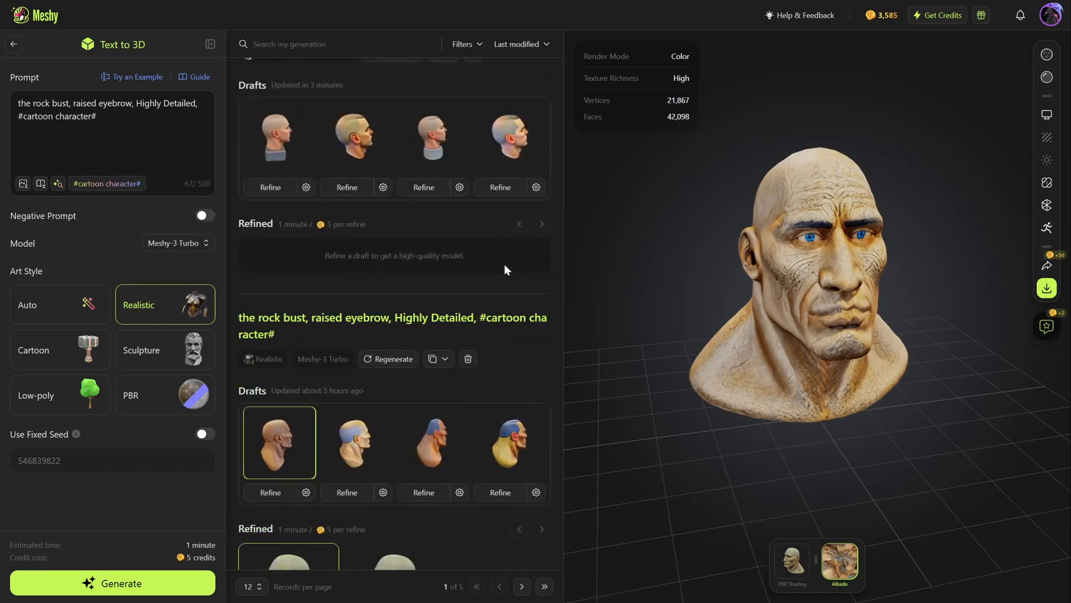
pyautogui.scroll(4, 463, 302)
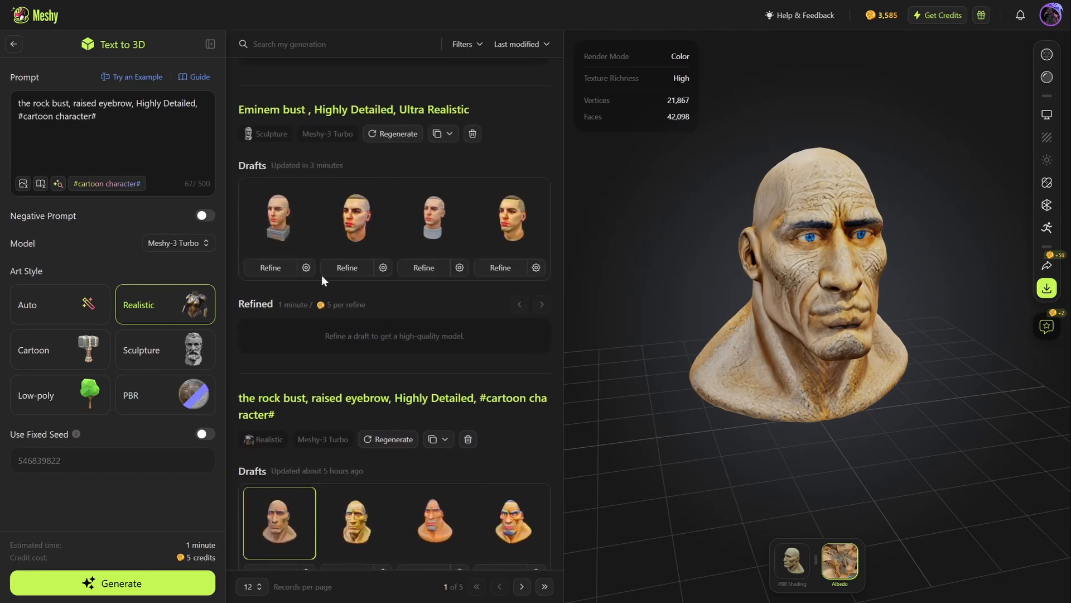
pyautogui.click(280, 219)
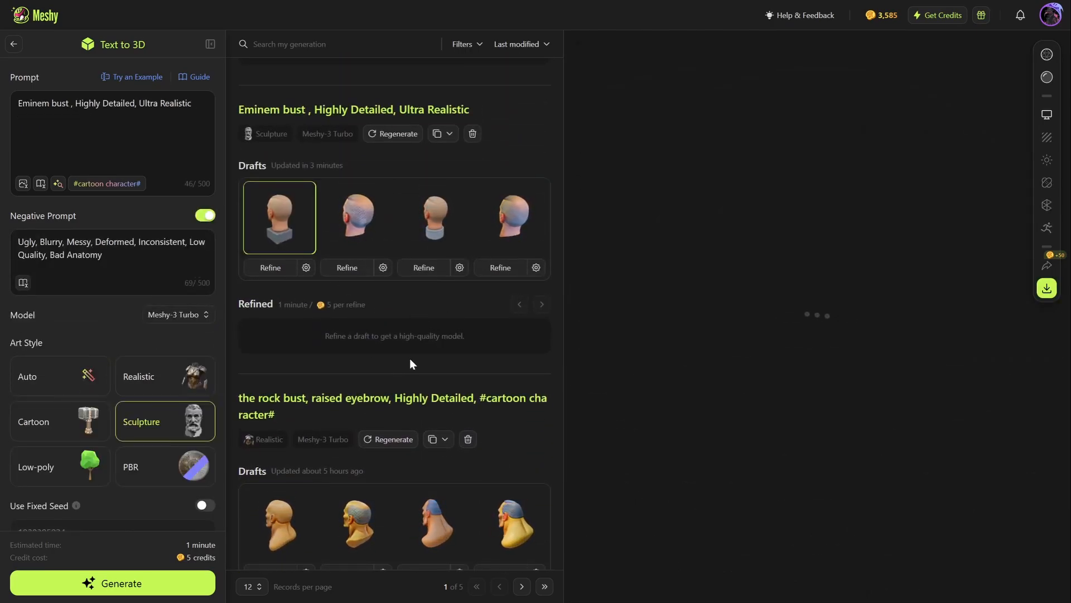
pyautogui.moveTo(832, 325)
pyautogui.mouseDown()
pyautogui.moveTo(921, 321)
pyautogui.moveTo(825, 330)
pyautogui.mouseUp()
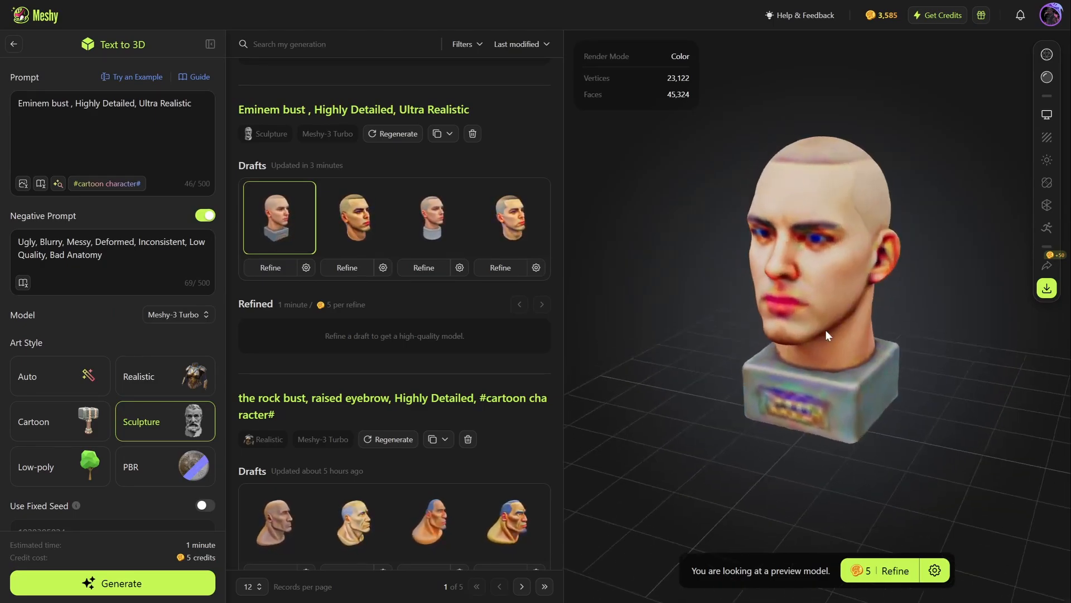
pyautogui.click(340, 209)
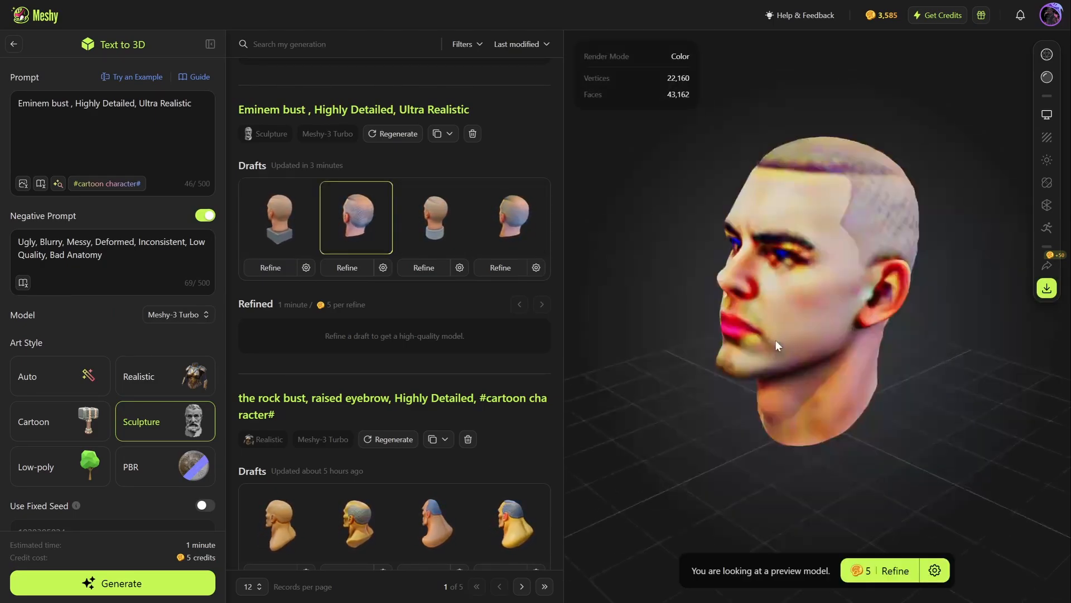
pyautogui.moveTo(797, 329); pyautogui.dragTo(856, 319)
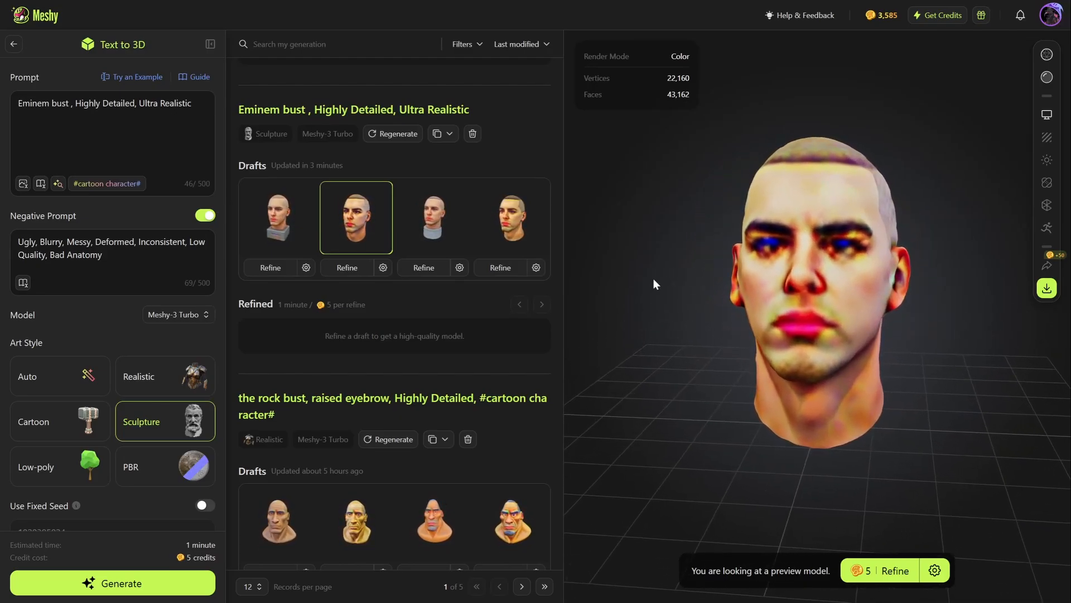
pyautogui.click(433, 192)
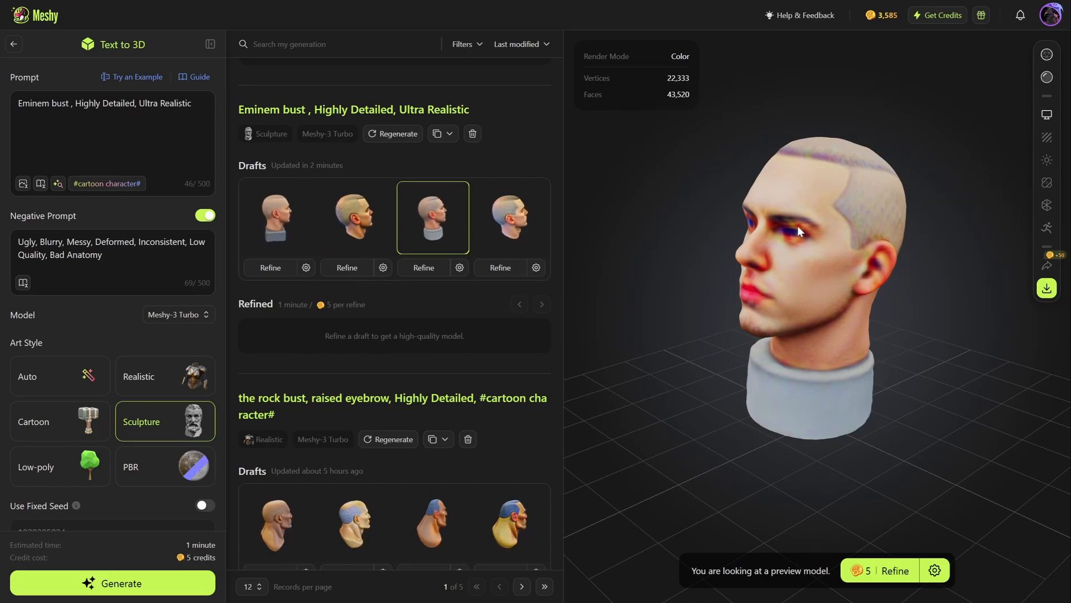
# - Inspect the third and fourth Eminem bust drafts, and refine the first draft after viewing it from the front
pyautogui.moveTo(797, 225); pyautogui.dragTo(852, 235)
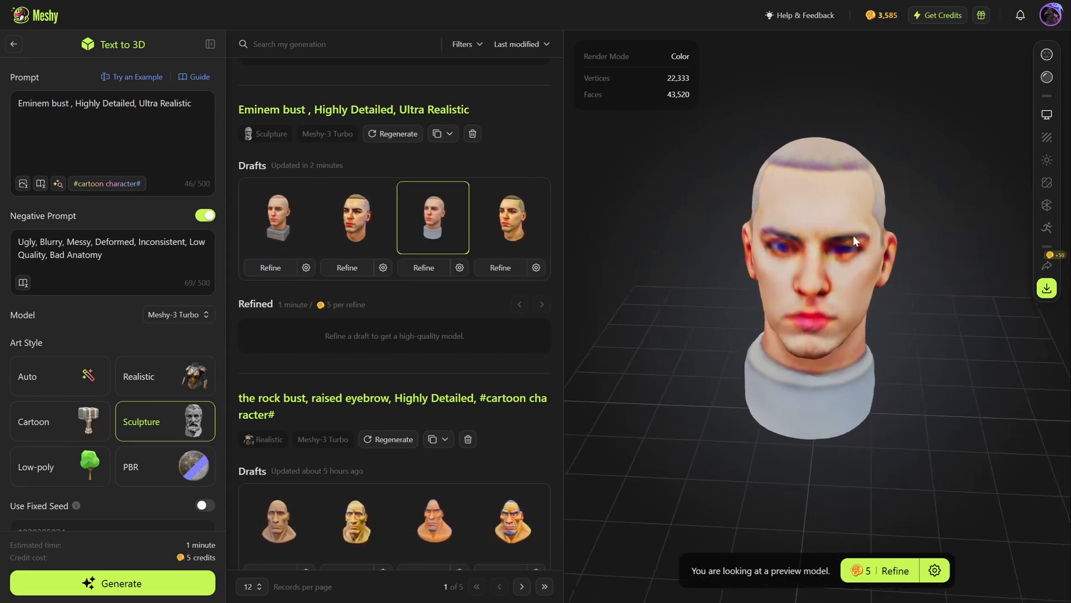
pyautogui.click(531, 229)
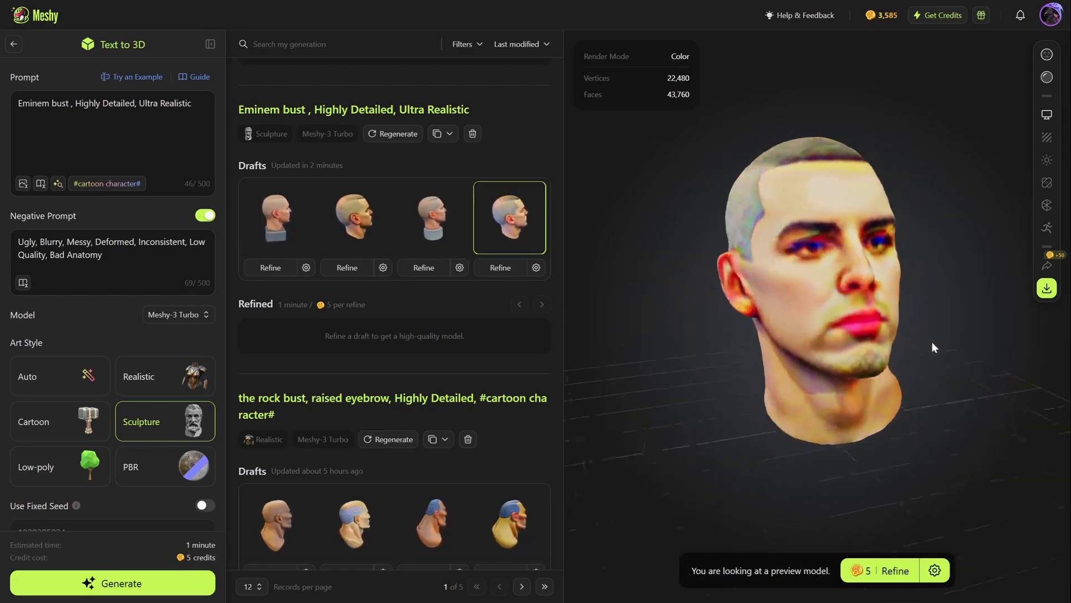
pyautogui.moveTo(893, 347); pyautogui.dragTo(792, 330)
pyautogui.click(277, 206)
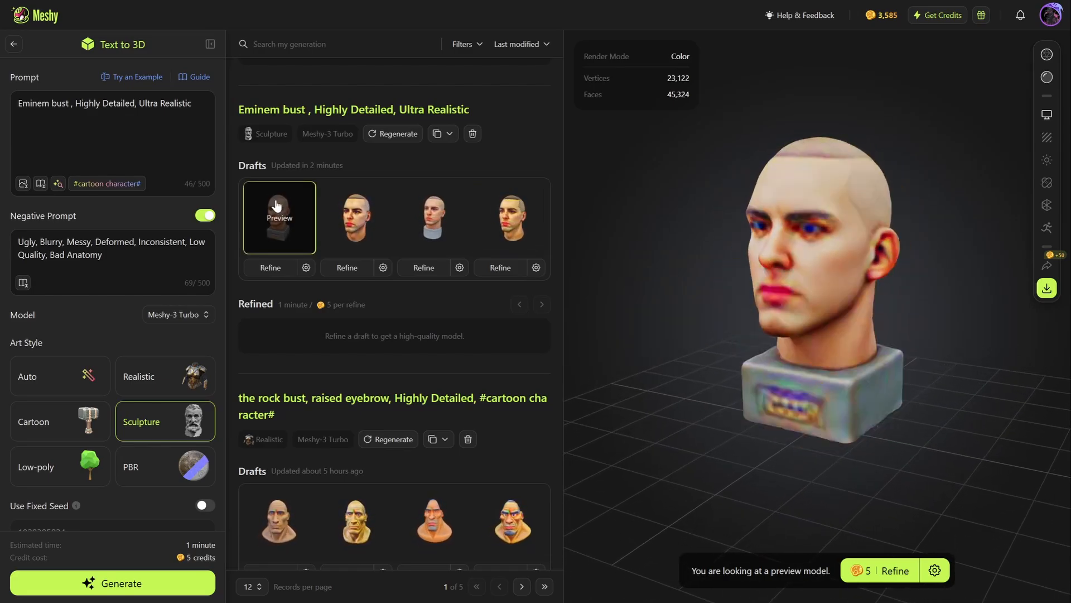
pyautogui.moveTo(818, 272); pyautogui.dragTo(860, 270)
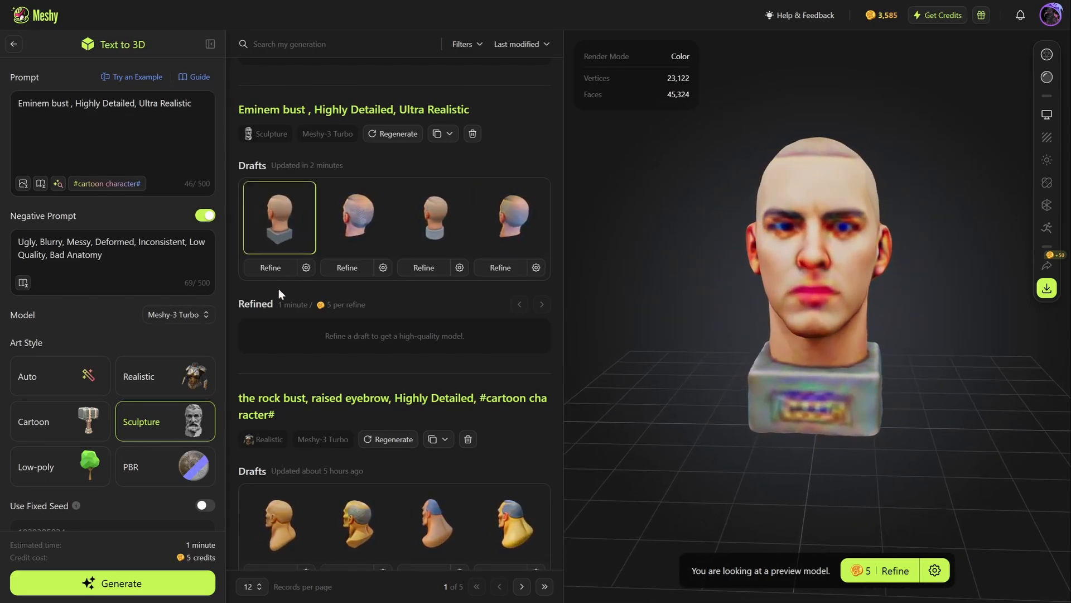
pyautogui.click(270, 268)
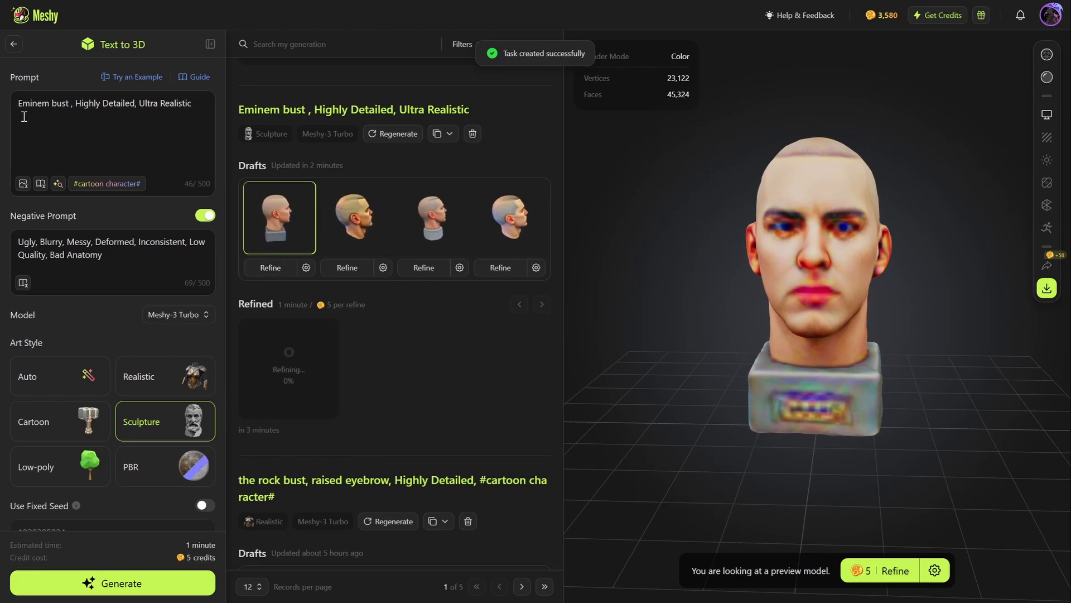
# - Generate drafts from the prompt "Marshall Mathers bust , Highly Detailed, Ultra Realistic" in the Sculpture art style
pyautogui.doubleClick(46, 105)
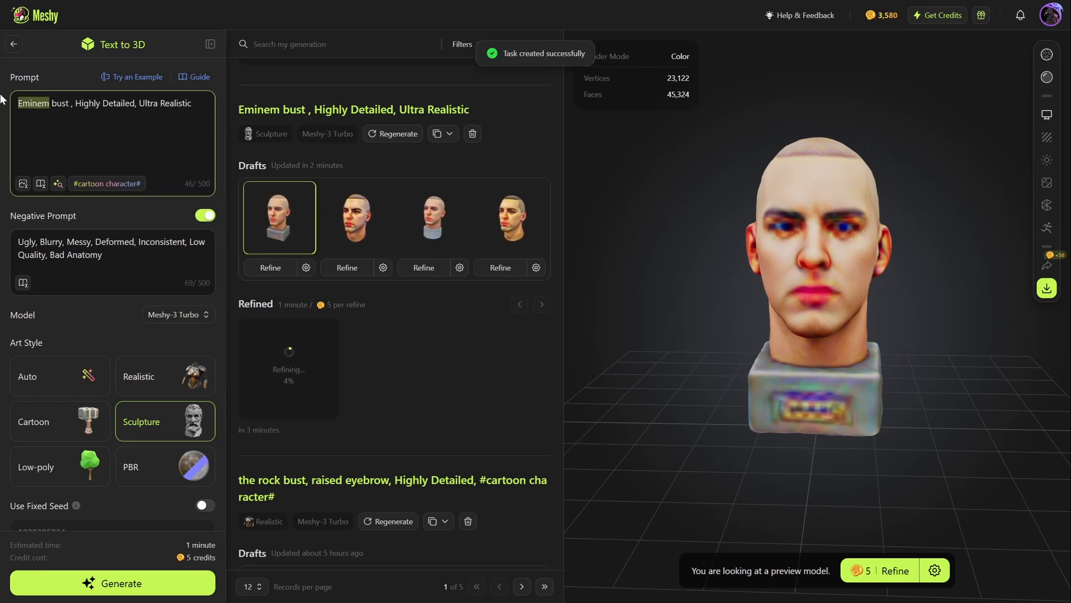
pyautogui.write('Marsha')
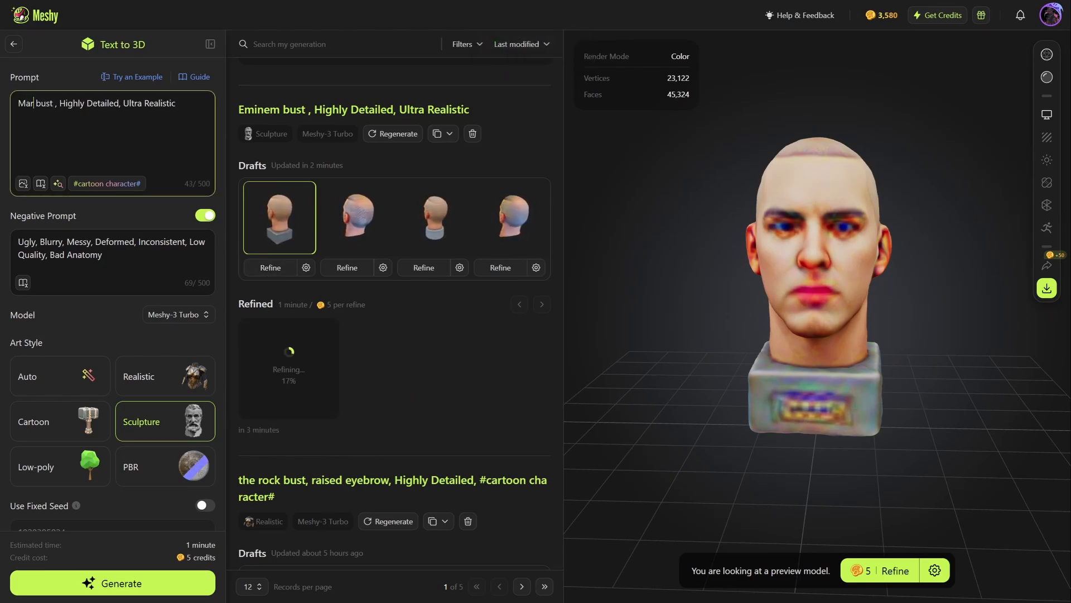
pyautogui.write('ll Mathers')
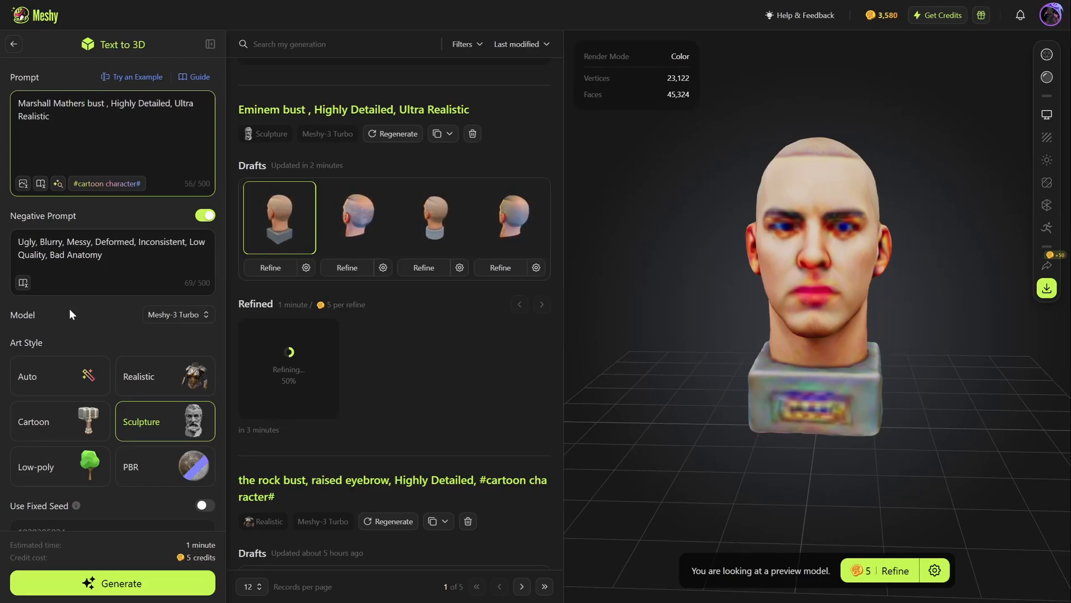
pyautogui.click(113, 586)
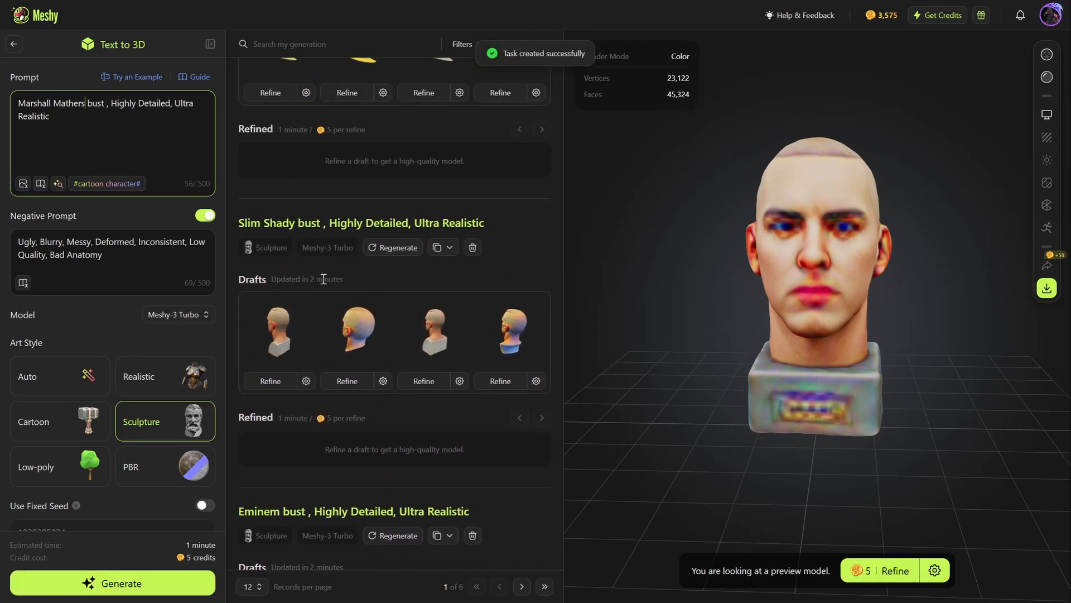
# - Preview all four Slim Shady bust drafts and refine the first one
pyautogui.click(284, 321)
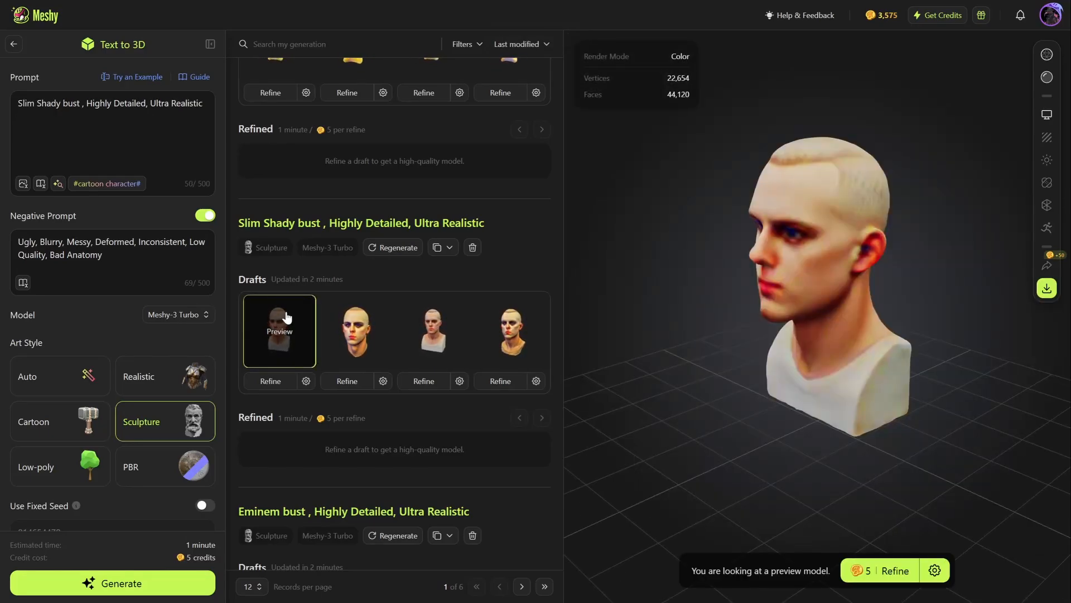
pyautogui.moveTo(873, 286); pyautogui.dragTo(779, 376)
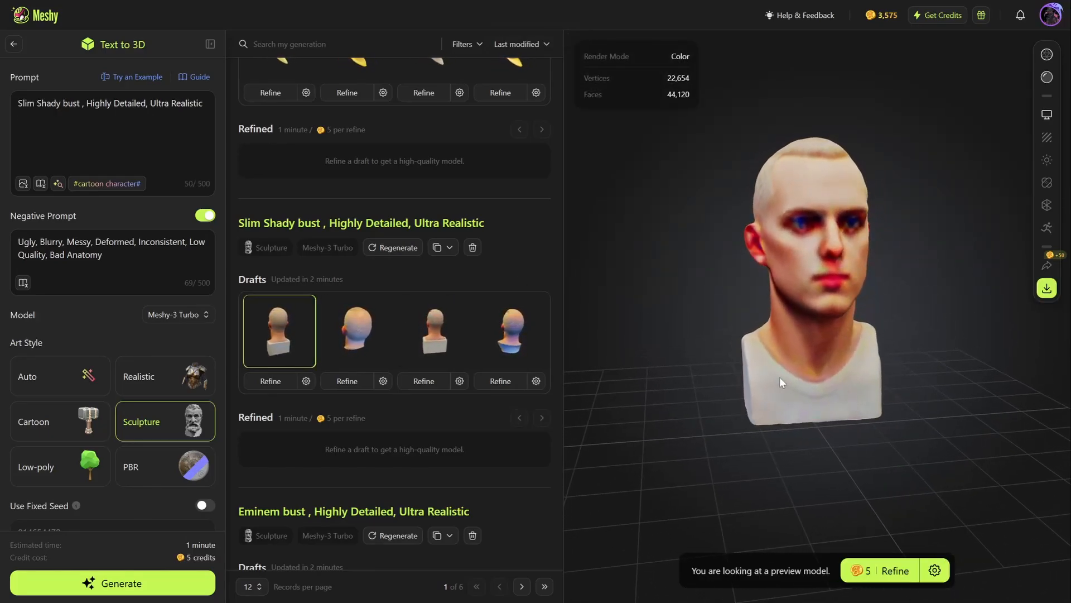
pyautogui.click(355, 331)
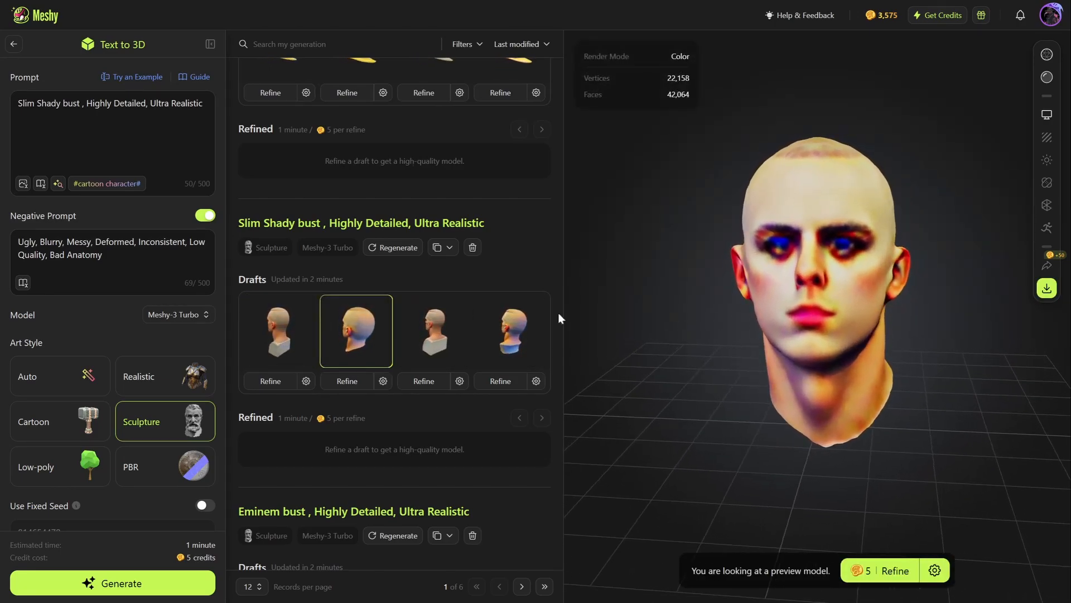
pyautogui.click(437, 315)
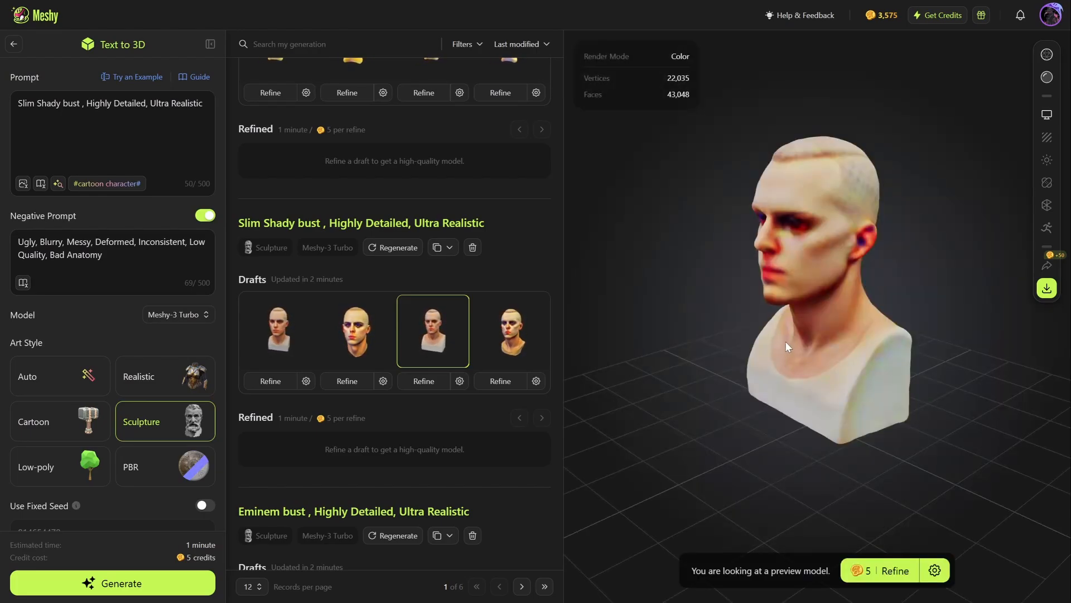
pyautogui.click(508, 315)
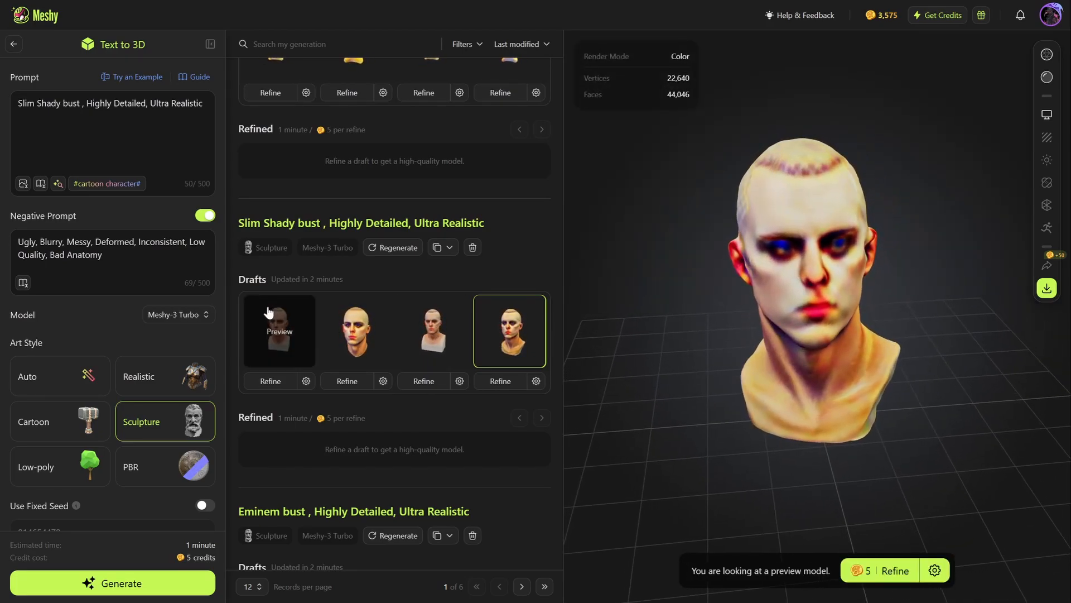
pyautogui.click(260, 347)
pyautogui.click(271, 381)
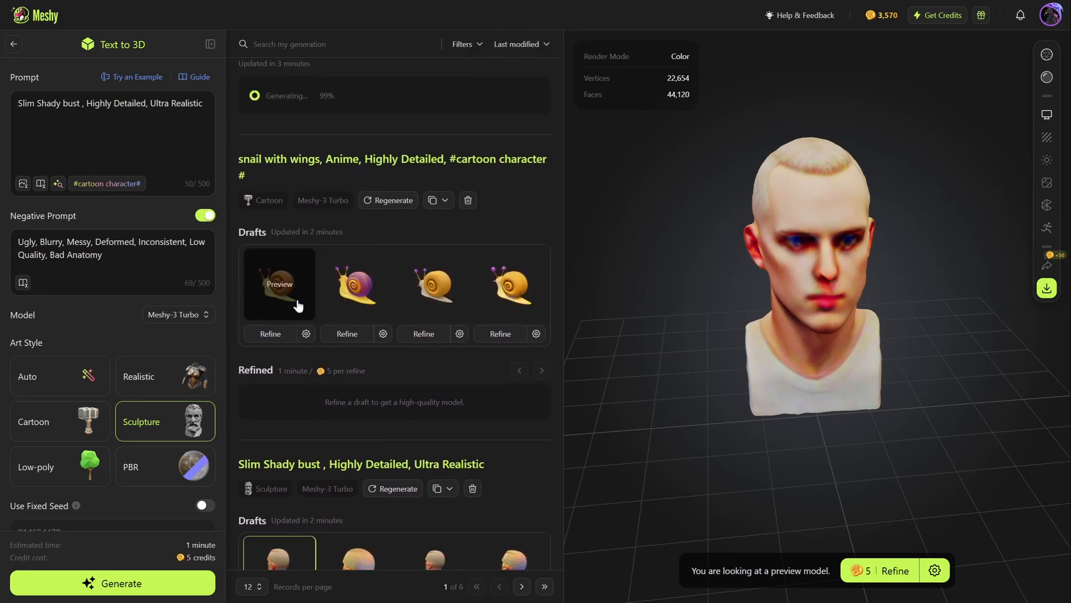
# - Preview the four Cartoon-style winged snail drafts from different angles and refine the third one
pyautogui.click(288, 283)
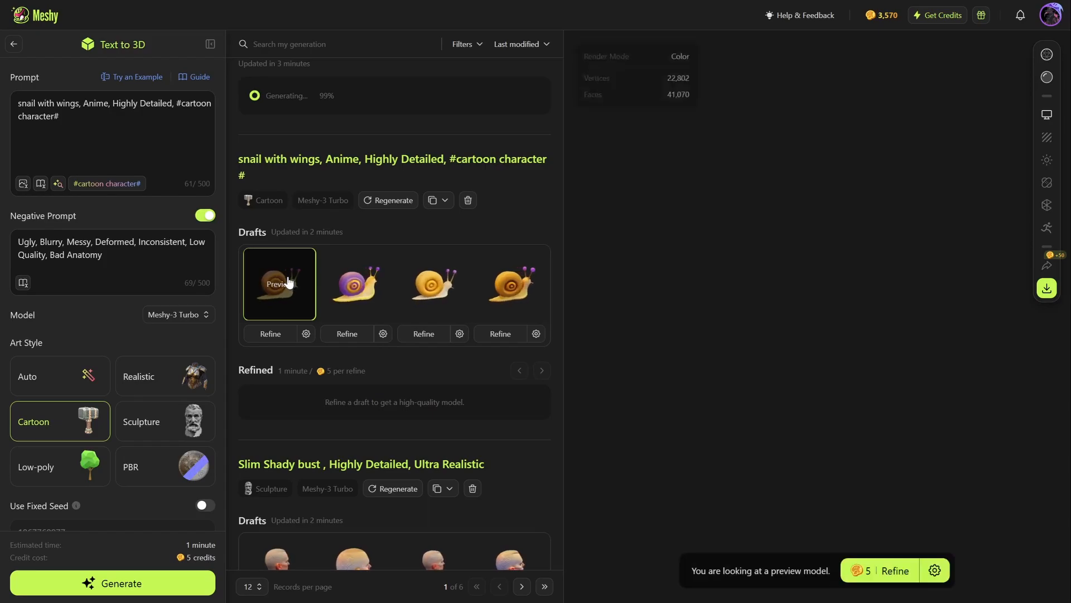
pyautogui.moveTo(779, 350); pyautogui.dragTo(842, 340)
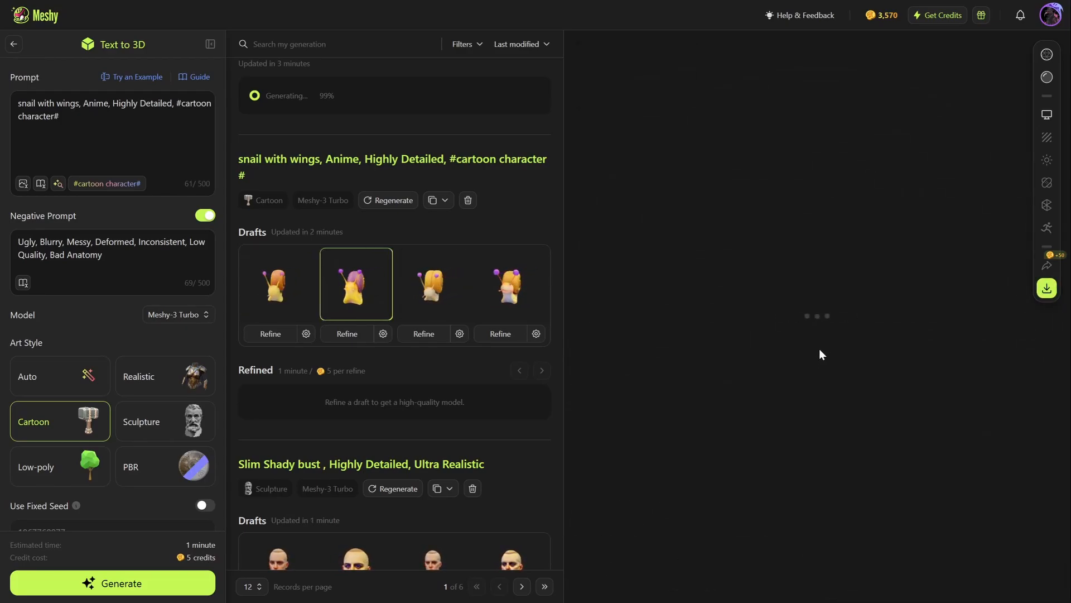
pyautogui.moveTo(827, 350); pyautogui.dragTo(883, 353)
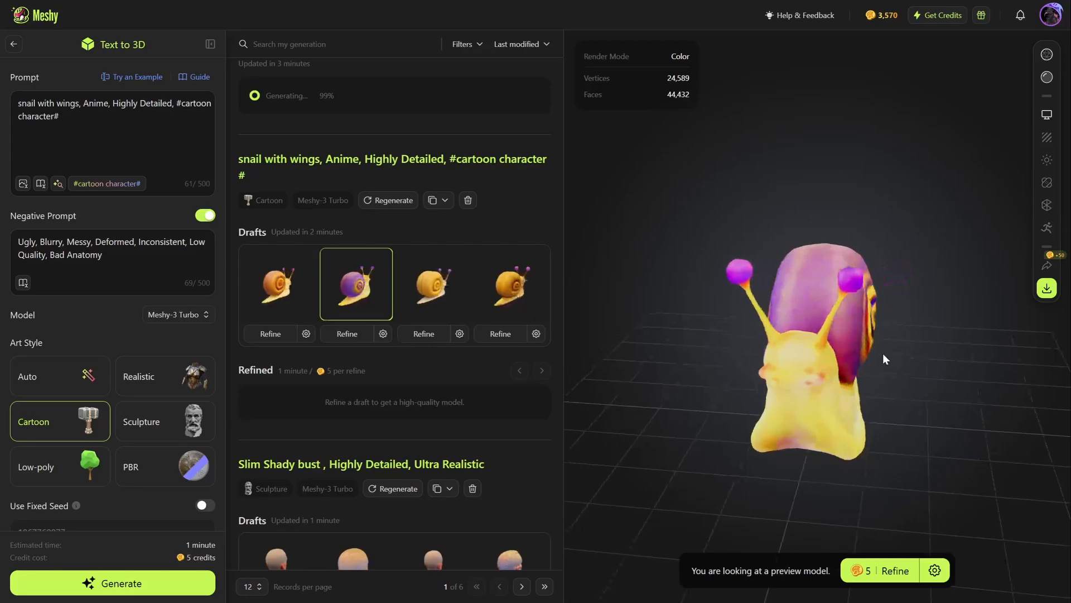
pyautogui.click(438, 266)
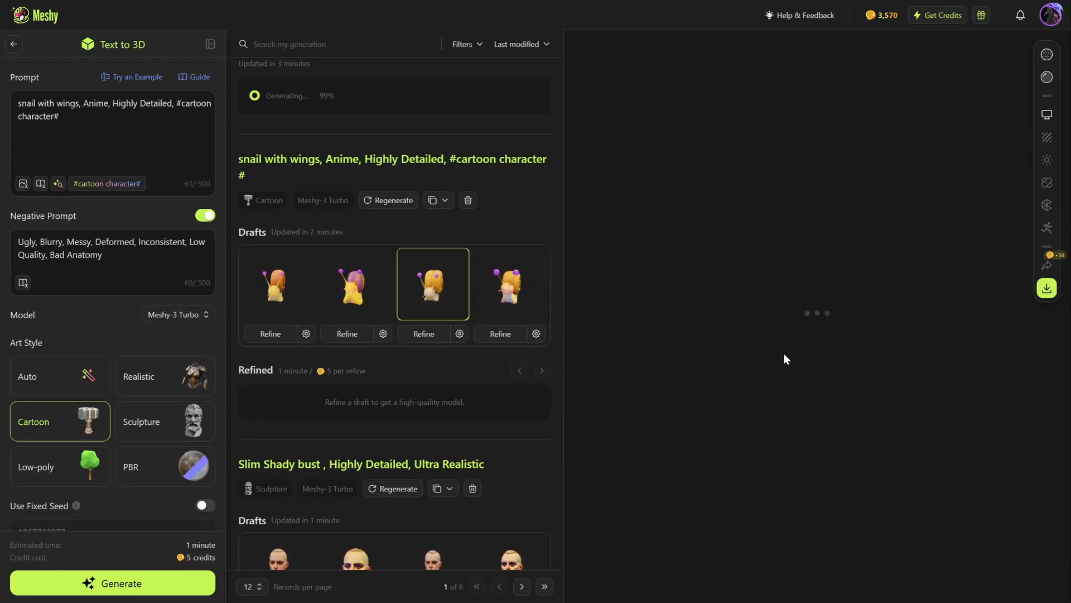
pyautogui.moveTo(771, 346); pyautogui.dragTo(799, 352)
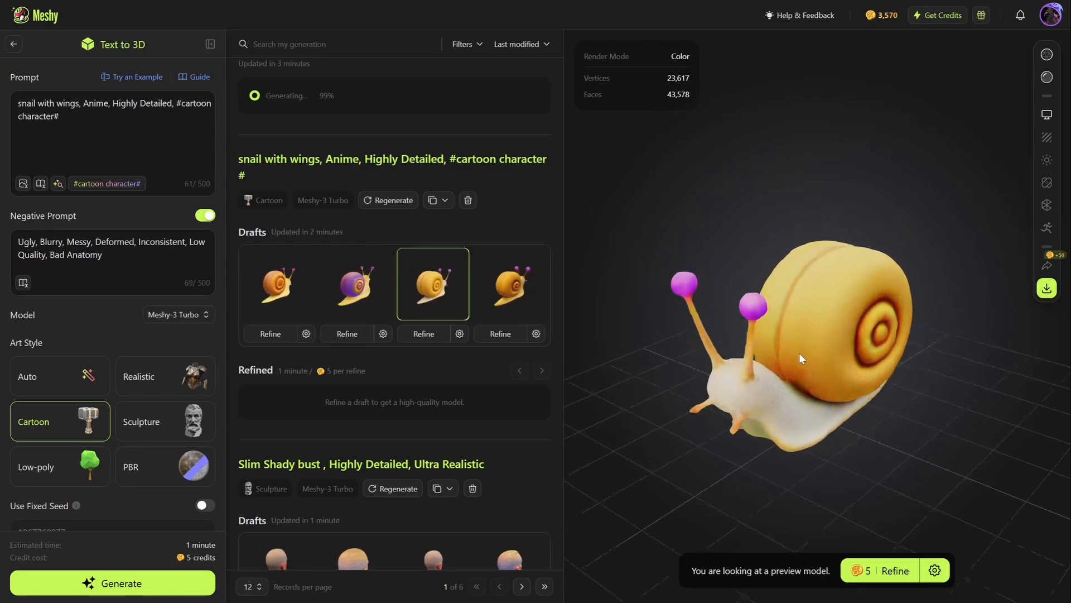
pyautogui.click(536, 286)
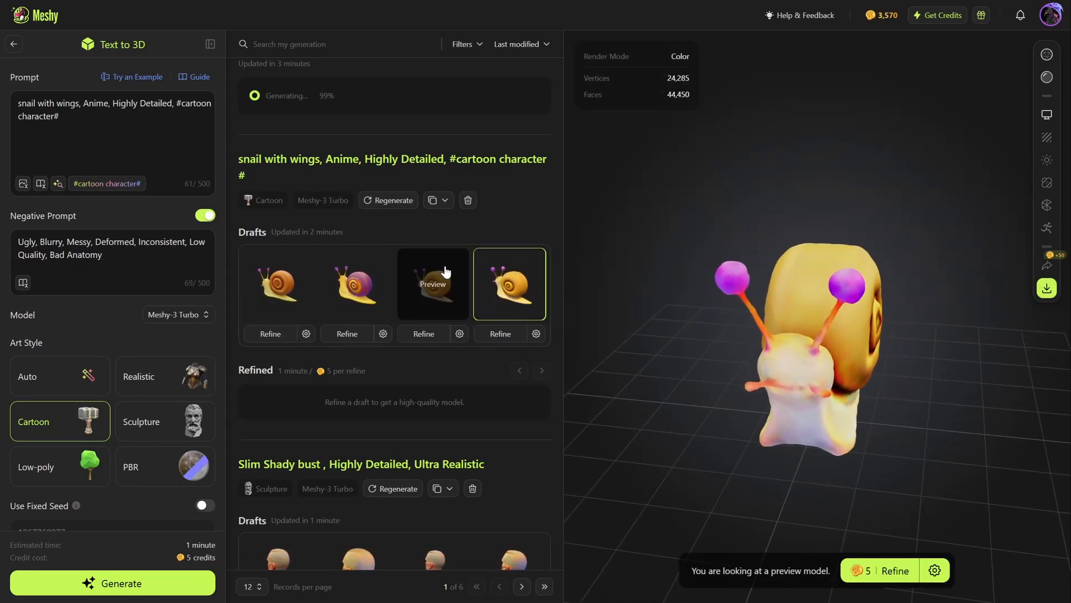
pyautogui.click(433, 286)
pyautogui.click(422, 338)
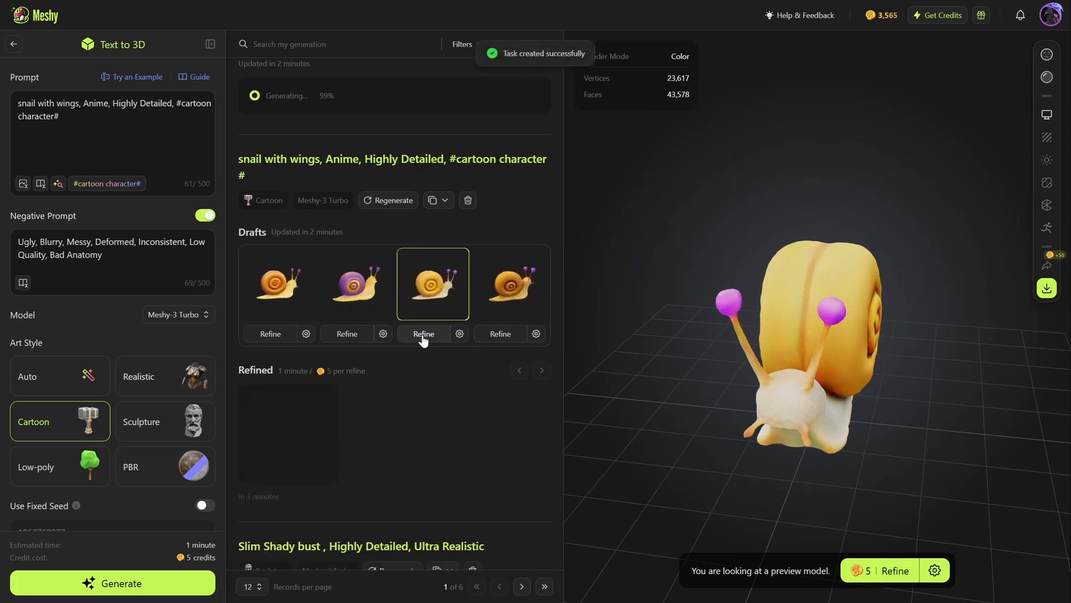
# - Preview each of the four Marshall Mathers bust drafts and inspect the faces from different angles
pyautogui.scroll(1, 429, 469)
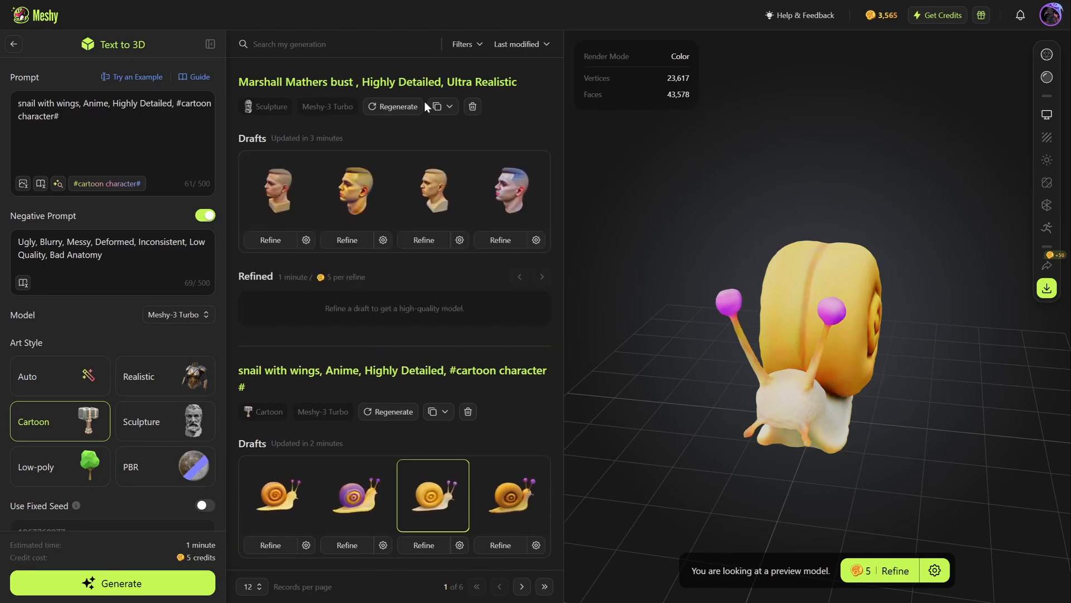
pyautogui.click(275, 192)
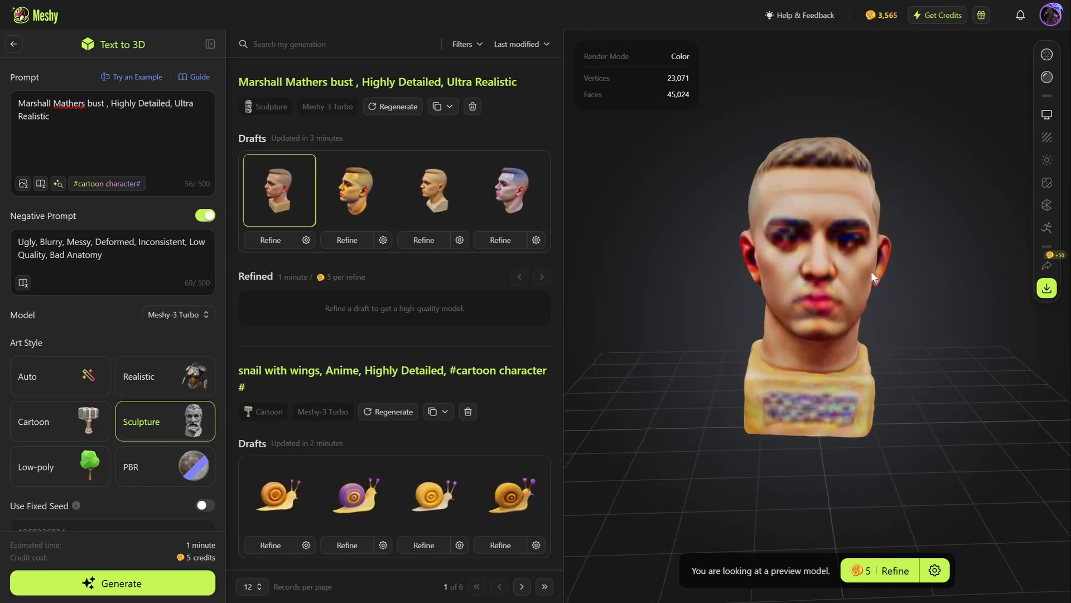
pyautogui.click(356, 190)
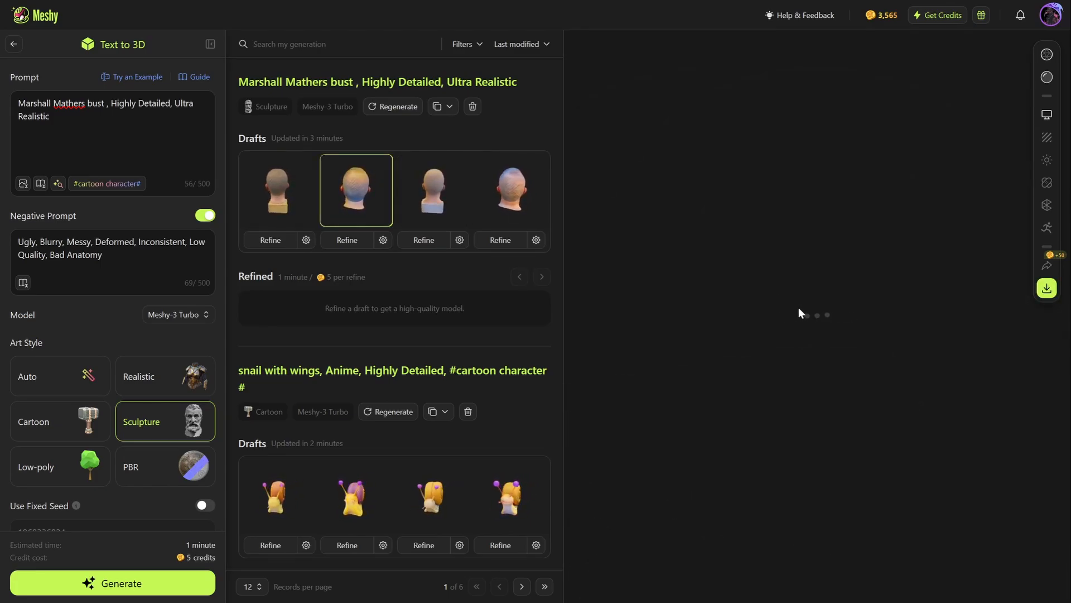
pyautogui.moveTo(795, 336); pyautogui.dragTo(885, 314)
pyautogui.click(448, 164)
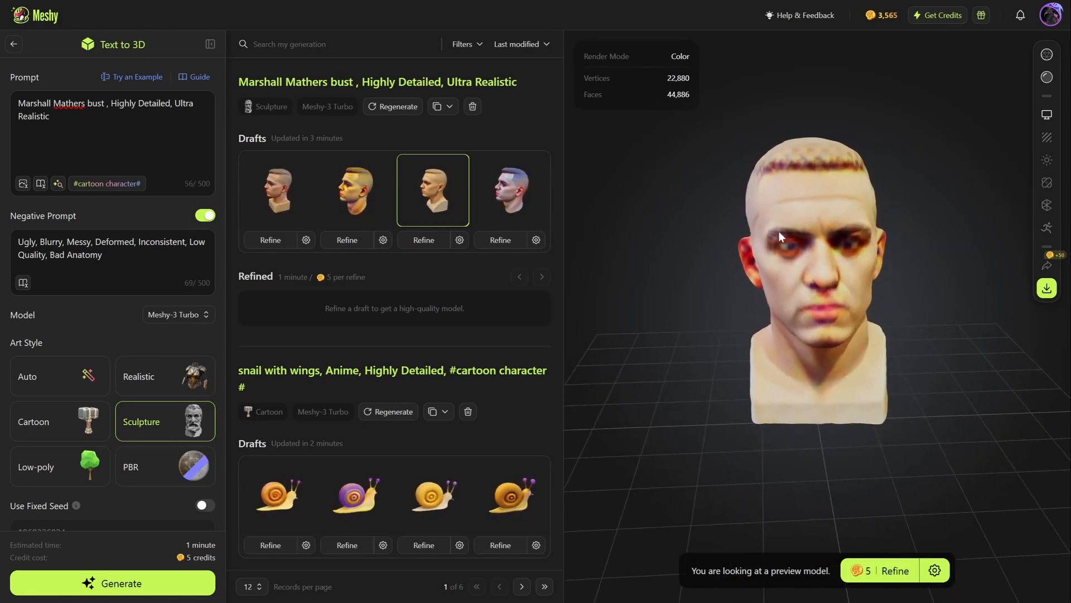
pyautogui.click(507, 186)
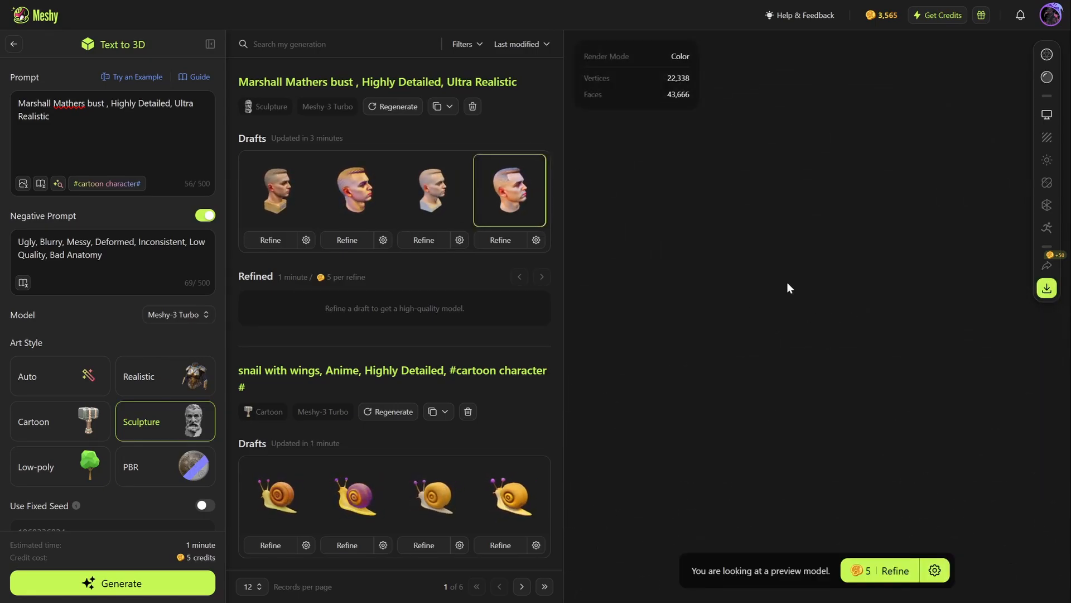
pyautogui.moveTo(913, 274); pyautogui.dragTo(772, 273)
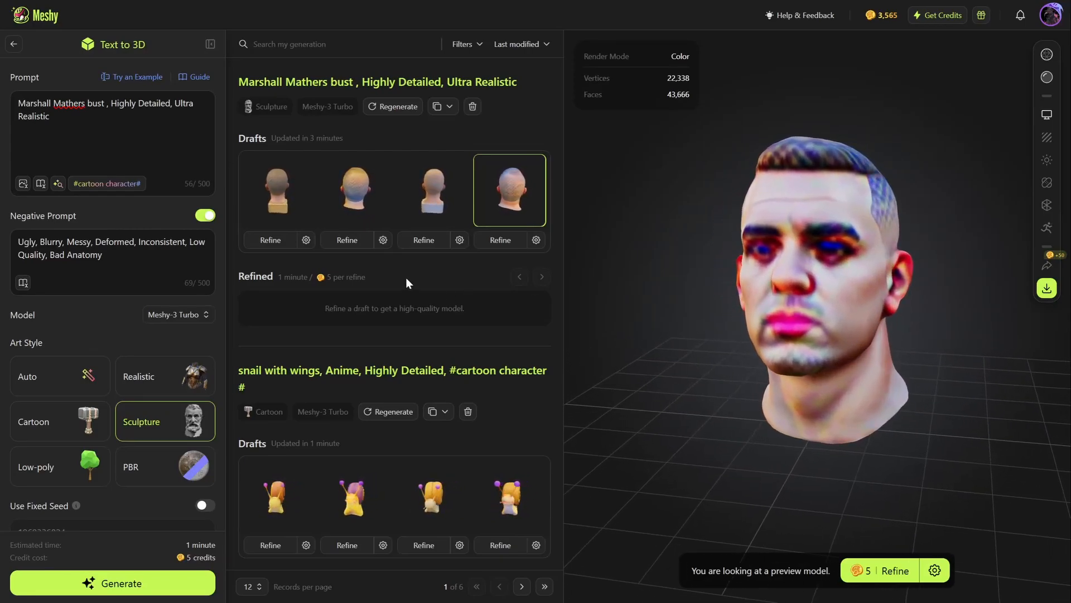
# - Check the refining progress of the other models, and open the refined Eminem bust to view it from different sides
pyautogui.scroll(-3, 404, 289)
pyautogui.scroll(-15, 404, 290)
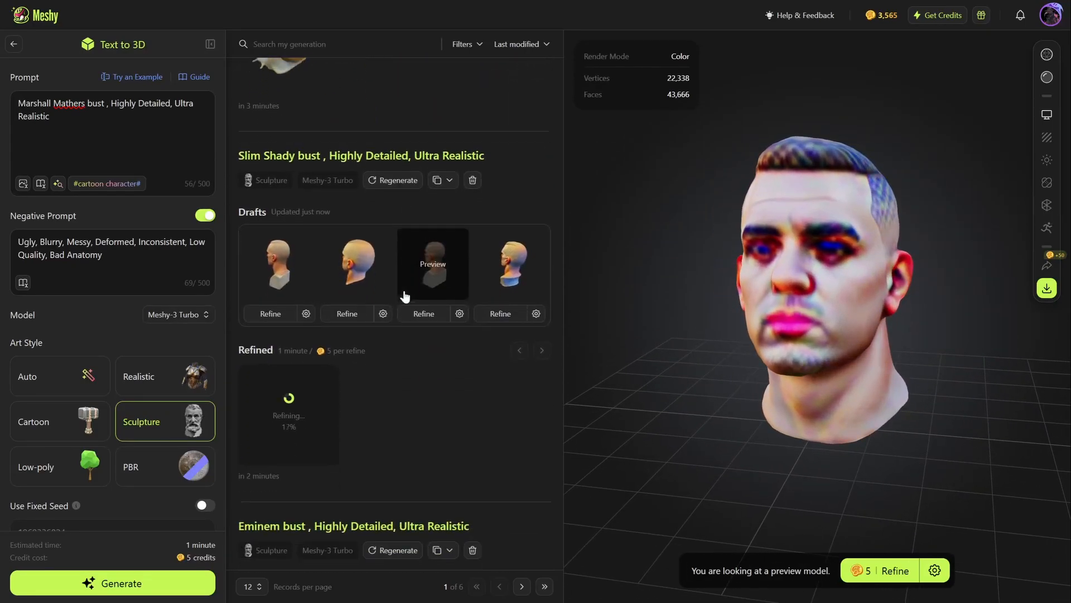
pyautogui.scroll(-3, 404, 290)
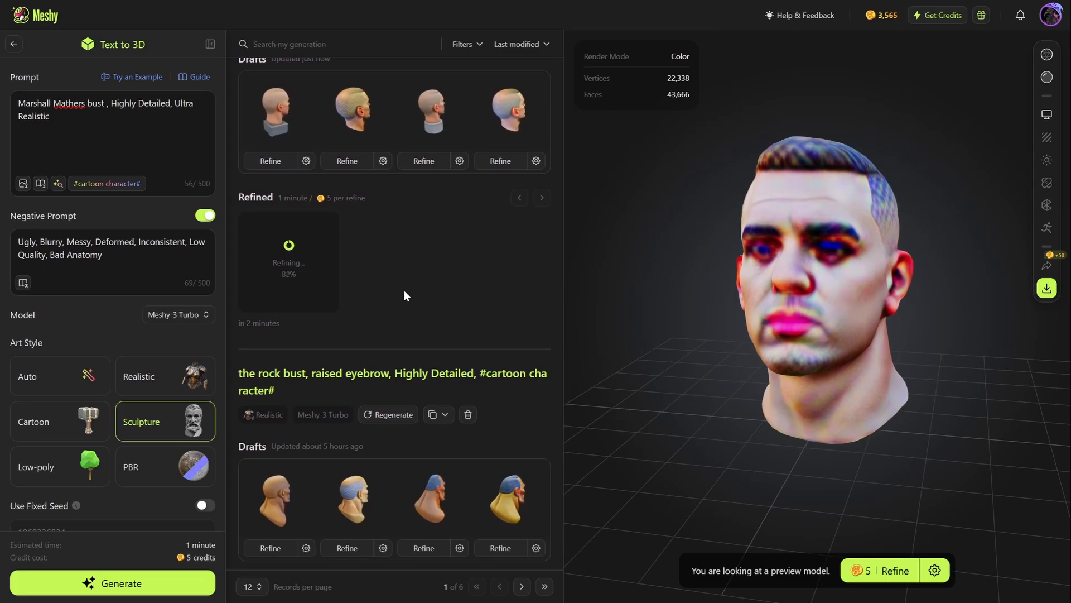
pyautogui.scroll(2, 404, 290)
pyautogui.scroll(-3, 404, 290)
pyautogui.scroll(5, 404, 290)
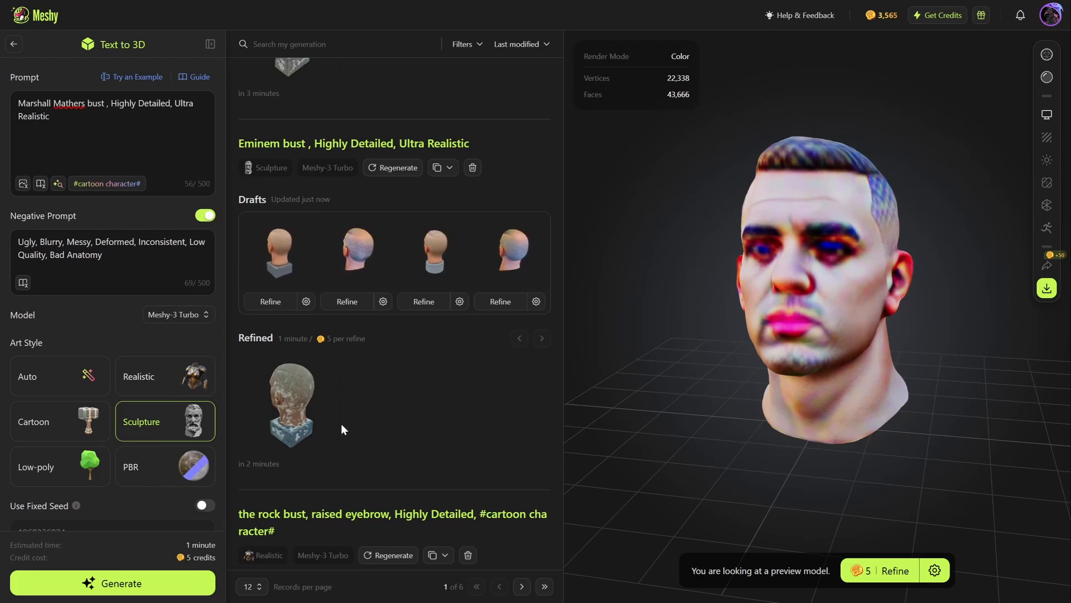
pyautogui.click(309, 413)
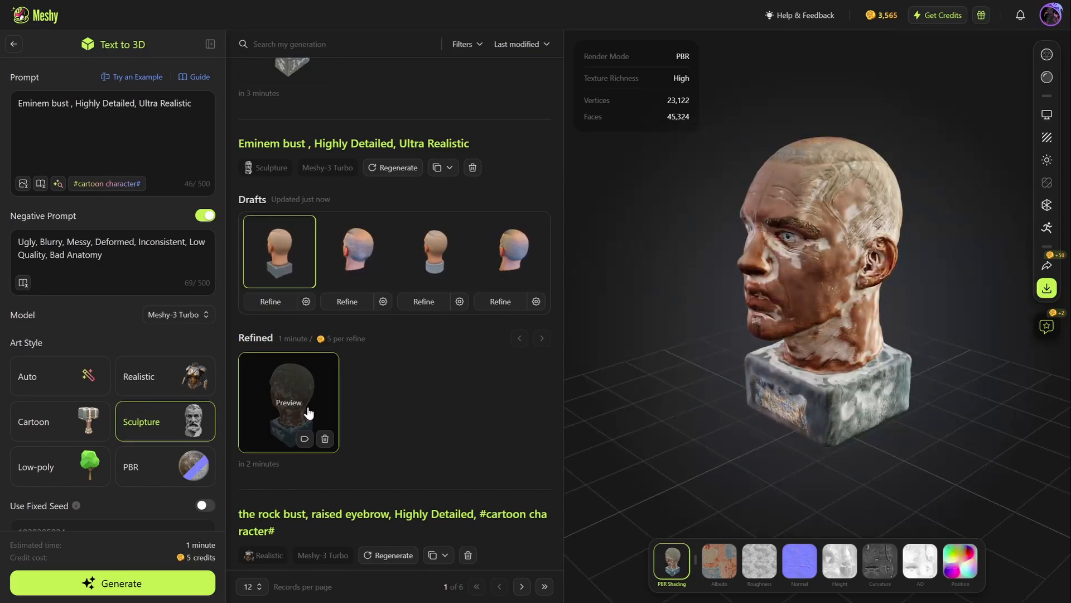
pyautogui.moveTo(824, 307); pyautogui.dragTo(904, 302)
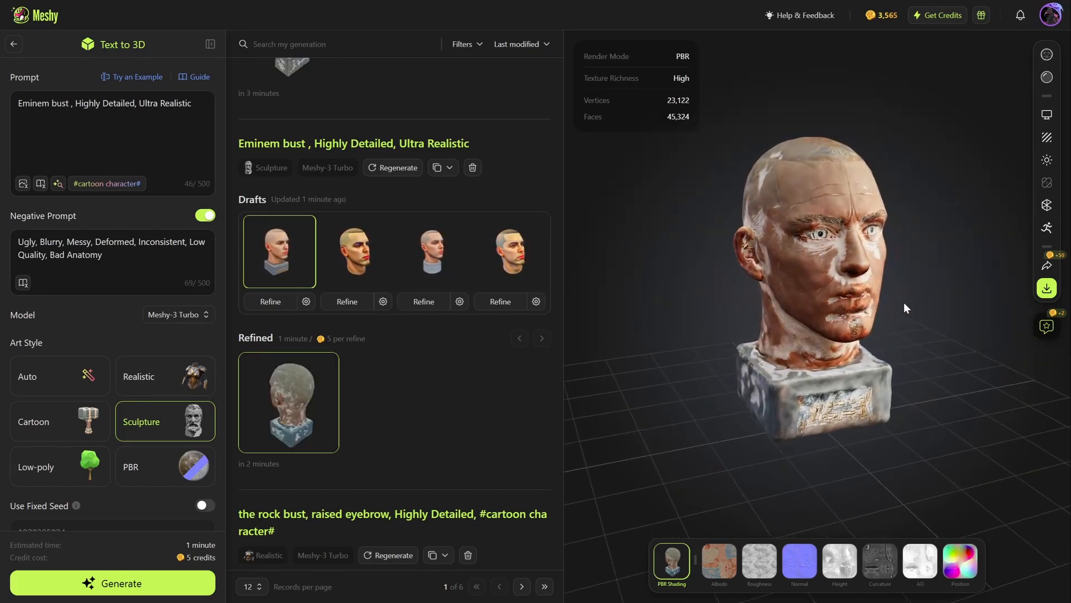
# - Display the refined Eminem bust with only its Albedo texture and inspect the face up close
pyautogui.click(719, 574)
pyautogui.moveTo(878, 370); pyautogui.dragTo(845, 381)
pyautogui.scroll(5, 844, 380)
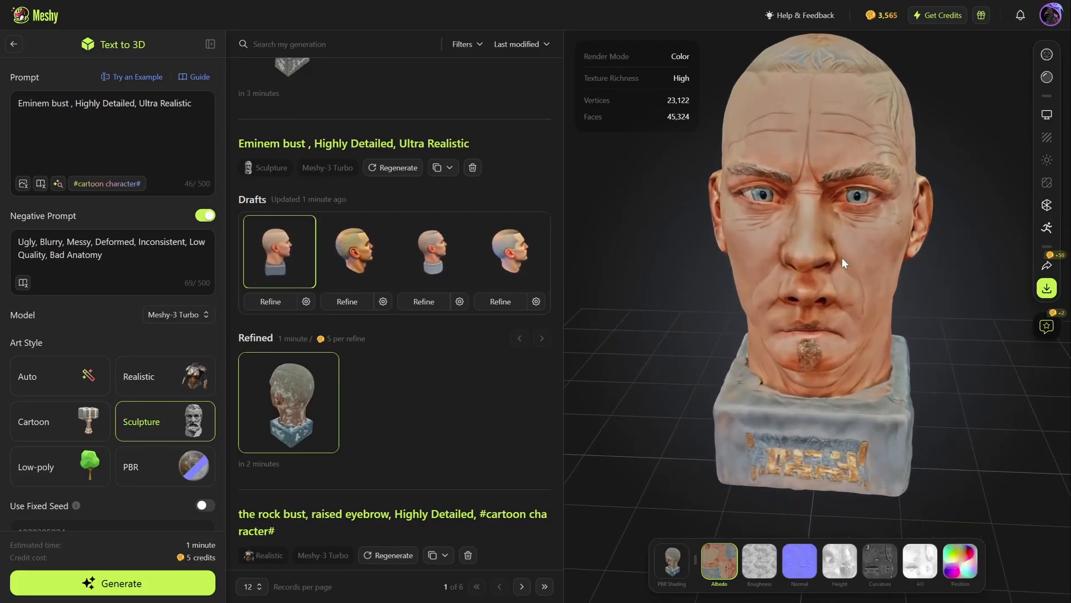
pyautogui.moveTo(879, 318); pyautogui.dragTo(802, 460)
pyautogui.scroll(-5, 833, 487)
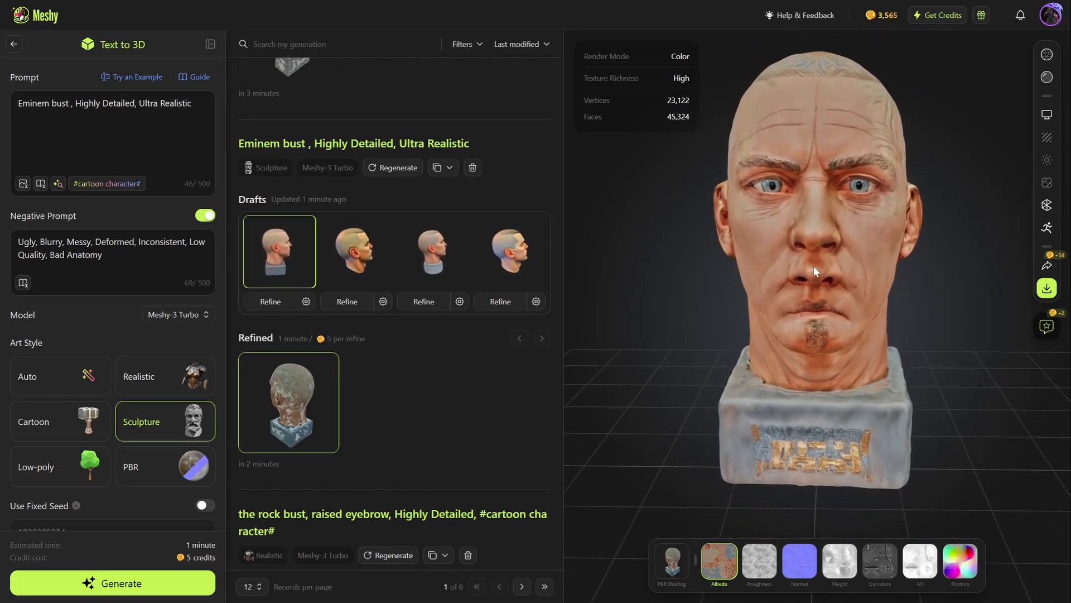
# - Open the refined Slim Shady bust and display it with only its Albedo texture
pyautogui.moveTo(814, 266); pyautogui.dragTo(856, 228)
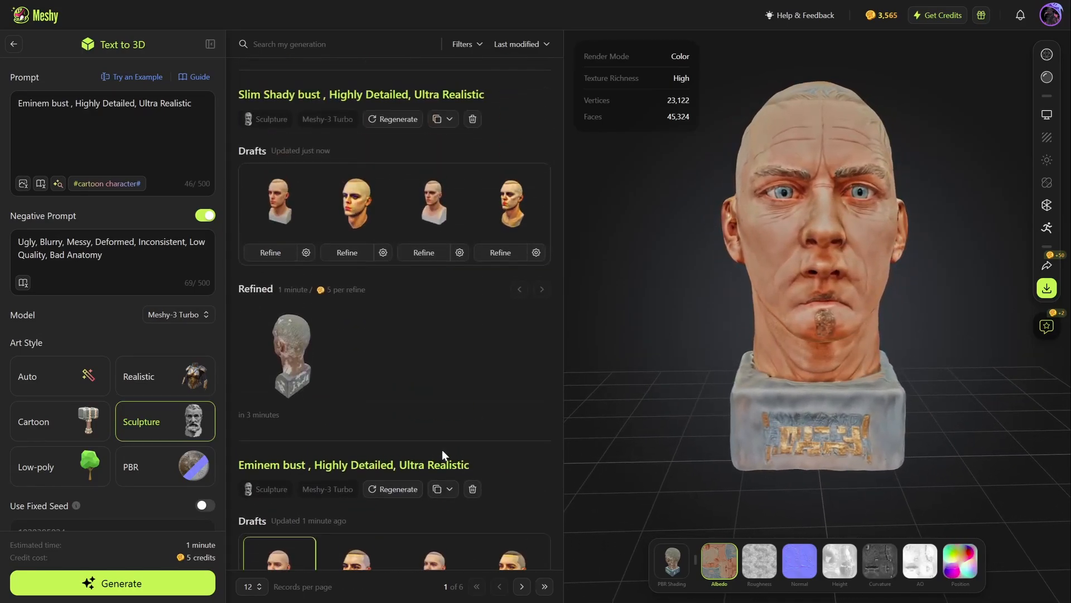
pyautogui.click(309, 446)
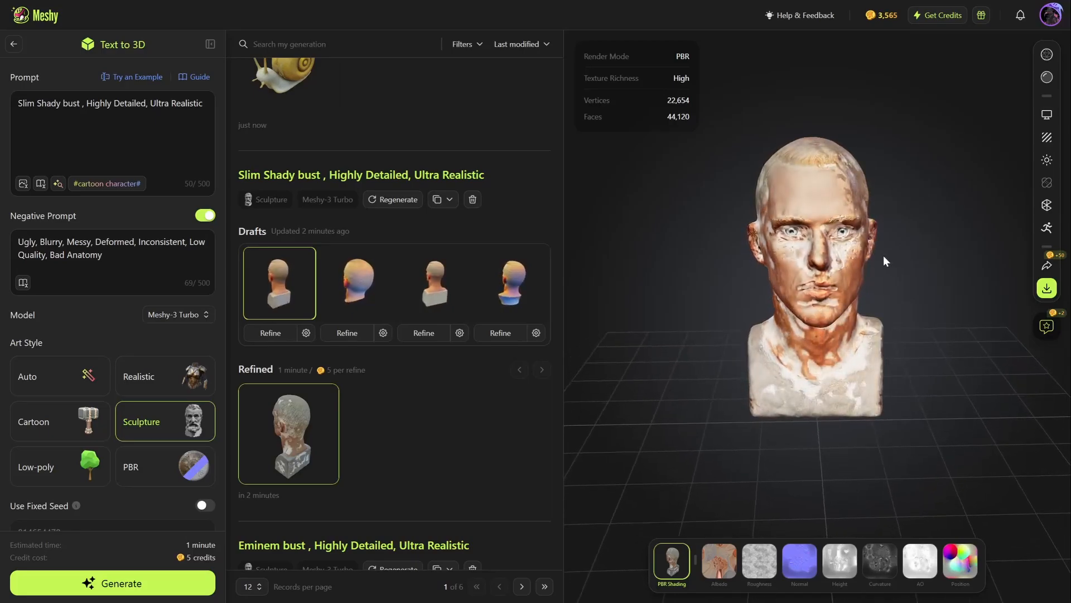
pyautogui.click(719, 561)
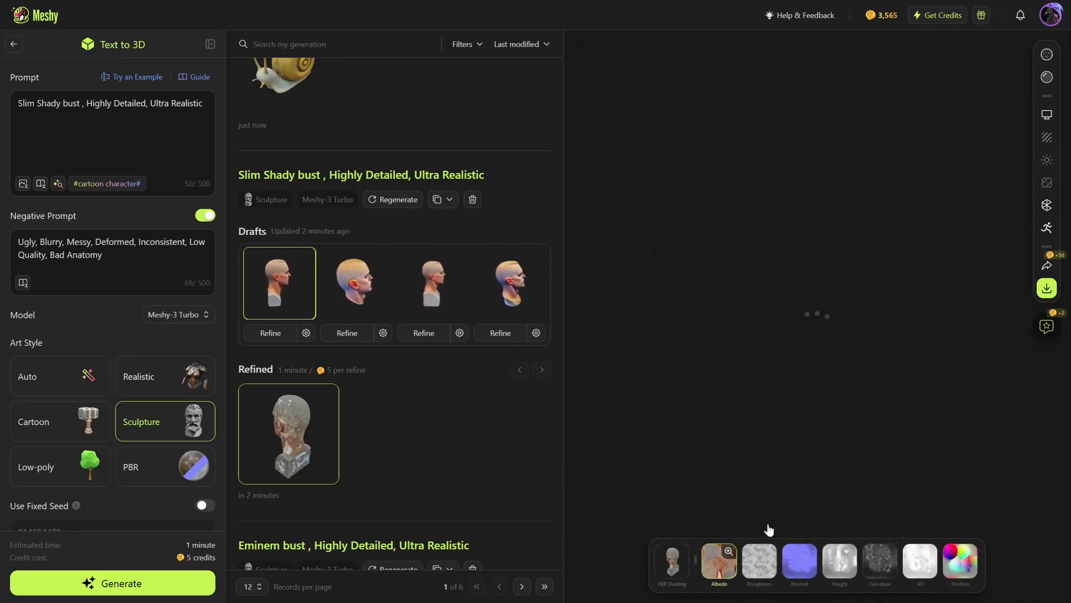
pyautogui.moveTo(840, 327); pyautogui.dragTo(792, 310)
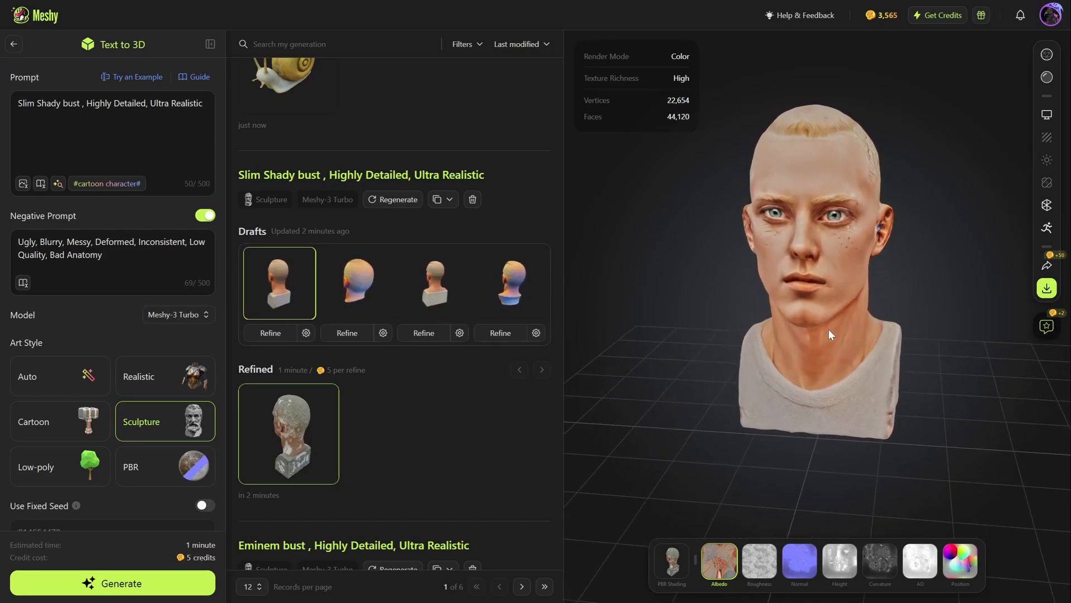
pyautogui.scroll(3, 826, 215)
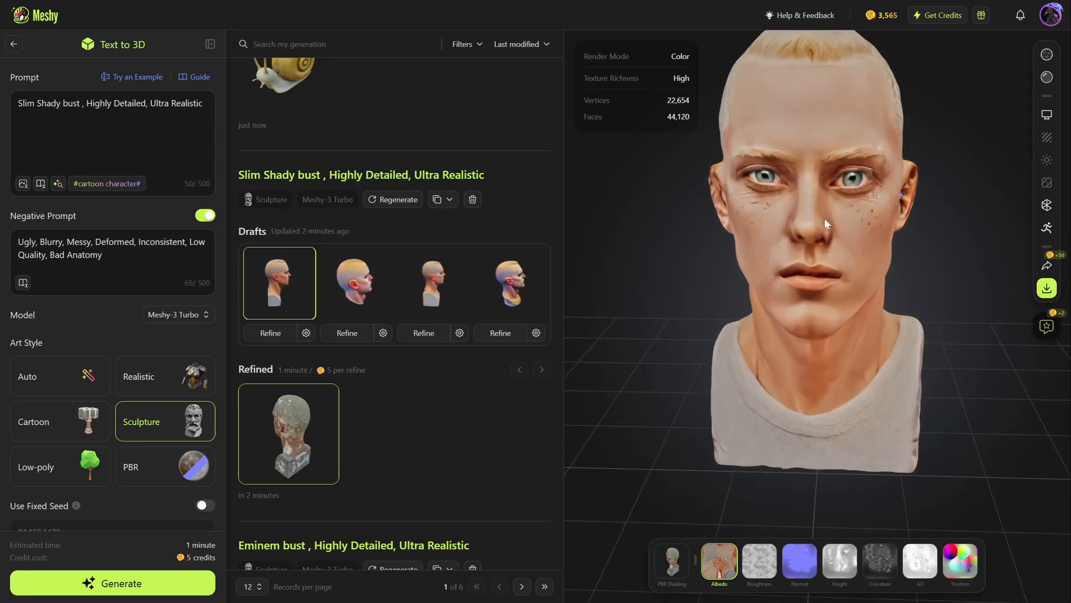
# - Inspect the Slim Shady bust's right ear and the back of its head up close
pyautogui.moveTo(820, 250); pyautogui.dragTo(937, 237)
pyautogui.scroll(4, 742, 227)
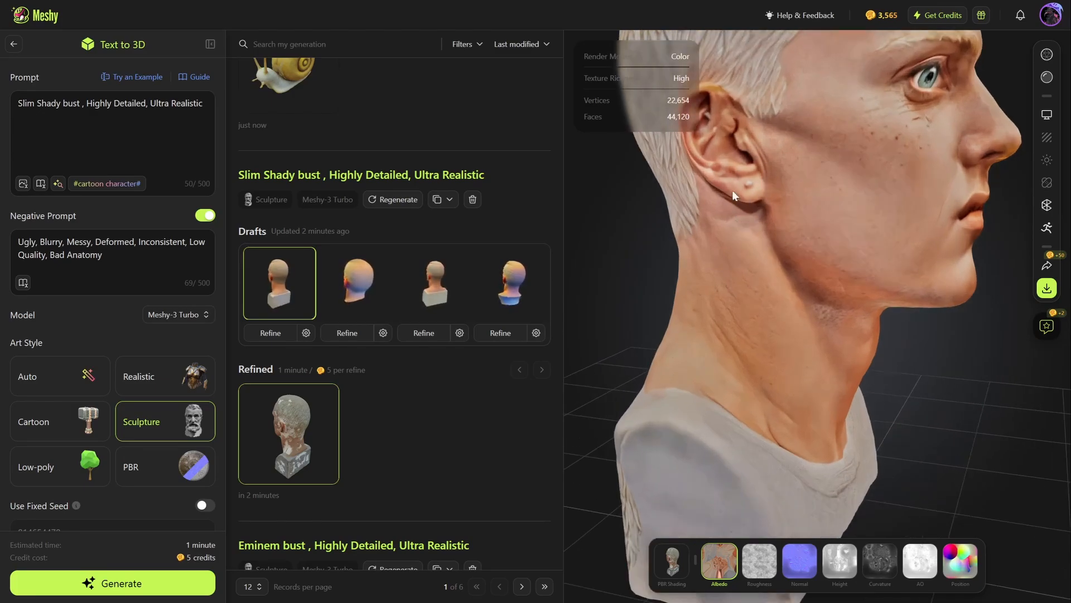
pyautogui.scroll(-5, 762, 268)
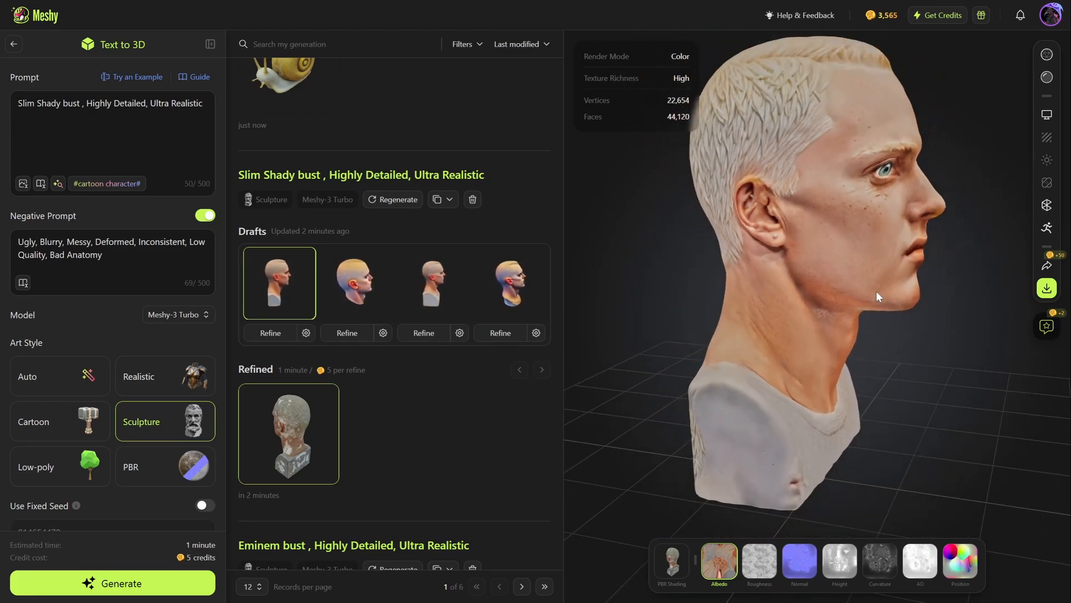
pyautogui.moveTo(876, 291); pyautogui.dragTo(908, 310)
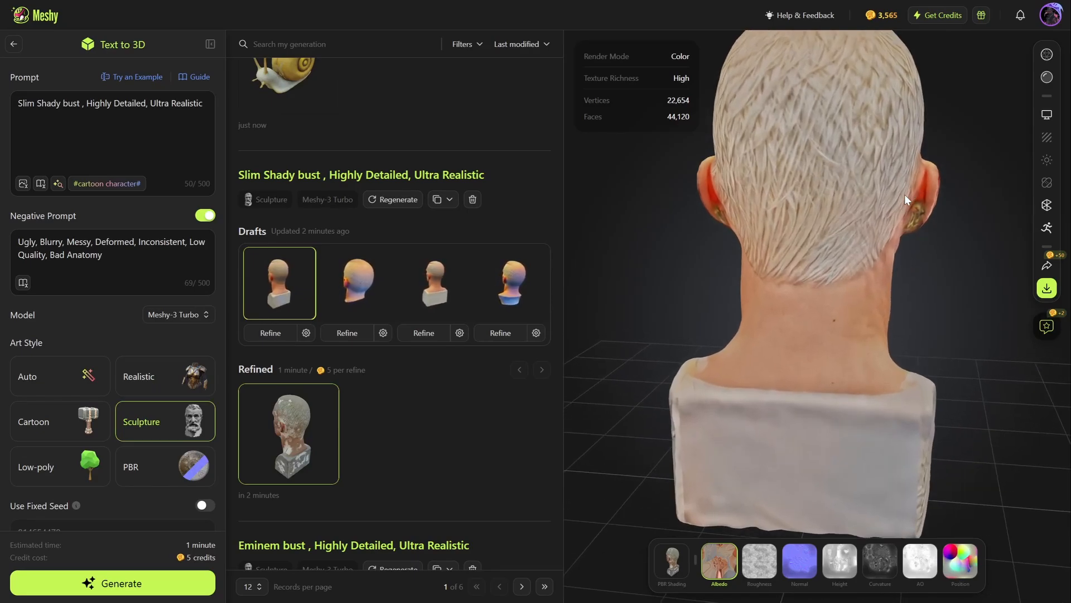
pyautogui.scroll(3, 905, 194)
pyautogui.moveTo(924, 209); pyautogui.dragTo(875, 202)
pyautogui.scroll(-5, 818, 267)
# - Examine the Slim Shady bust's face and its left profile around the ear
pyautogui.scroll(5, 853, 218)
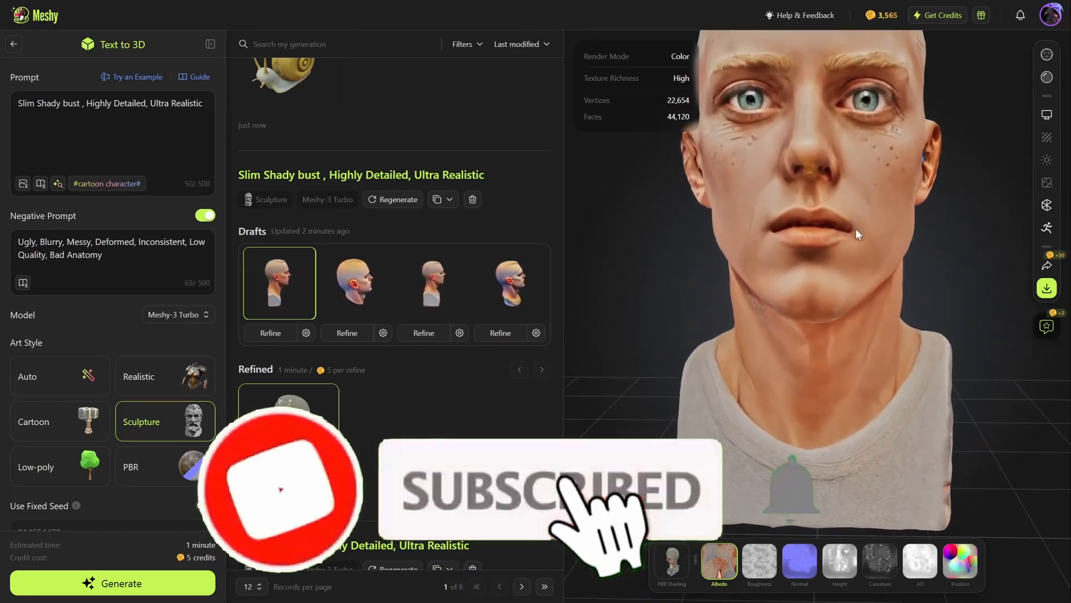
pyautogui.scroll(-3, 835, 296)
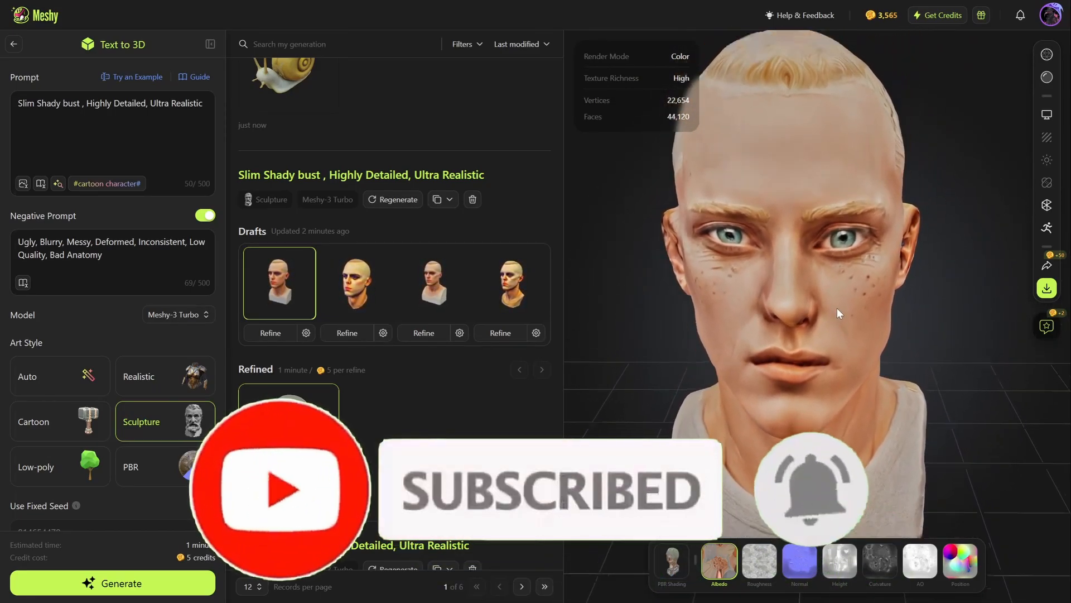
pyautogui.moveTo(857, 316); pyautogui.dragTo(828, 306, button='middle')
pyautogui.moveTo(828, 306); pyautogui.dragTo(834, 241)
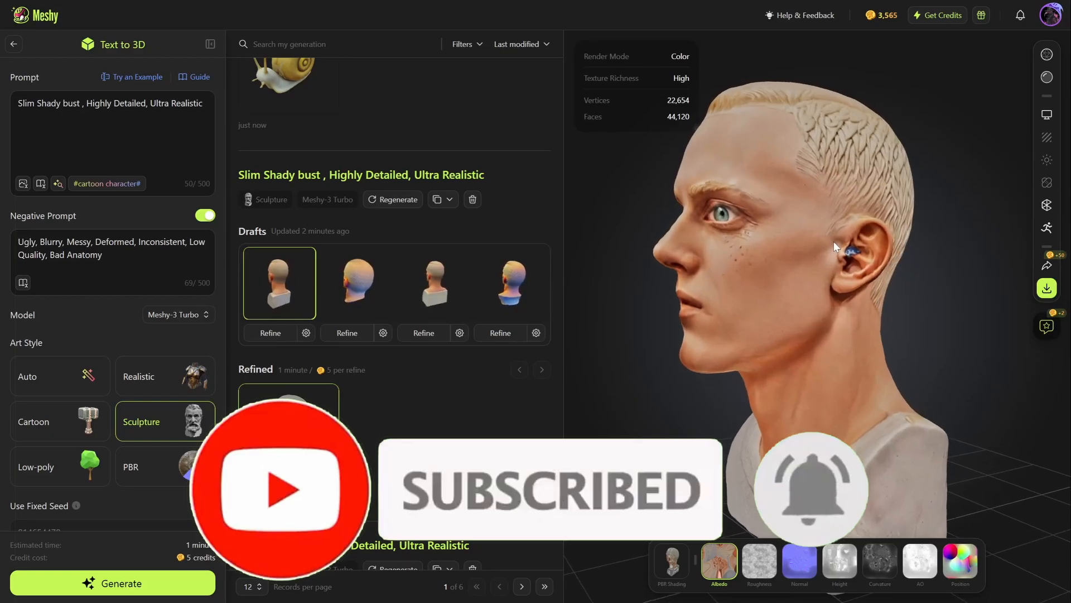
pyautogui.scroll(6, 901, 225)
pyautogui.scroll(-5, 893, 206)
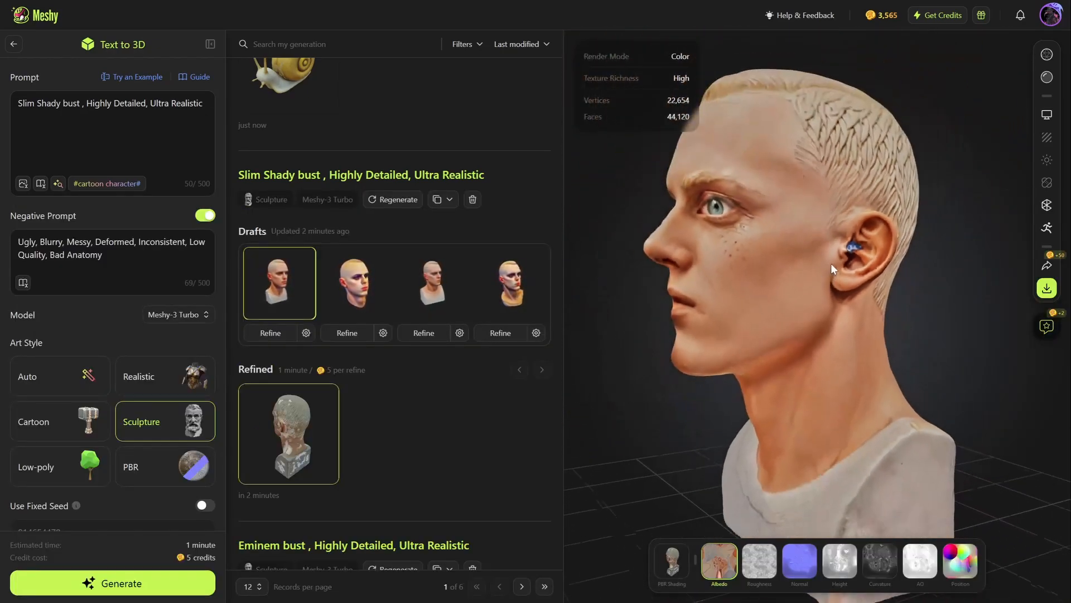
pyautogui.moveTo(831, 264); pyautogui.dragTo(864, 311)
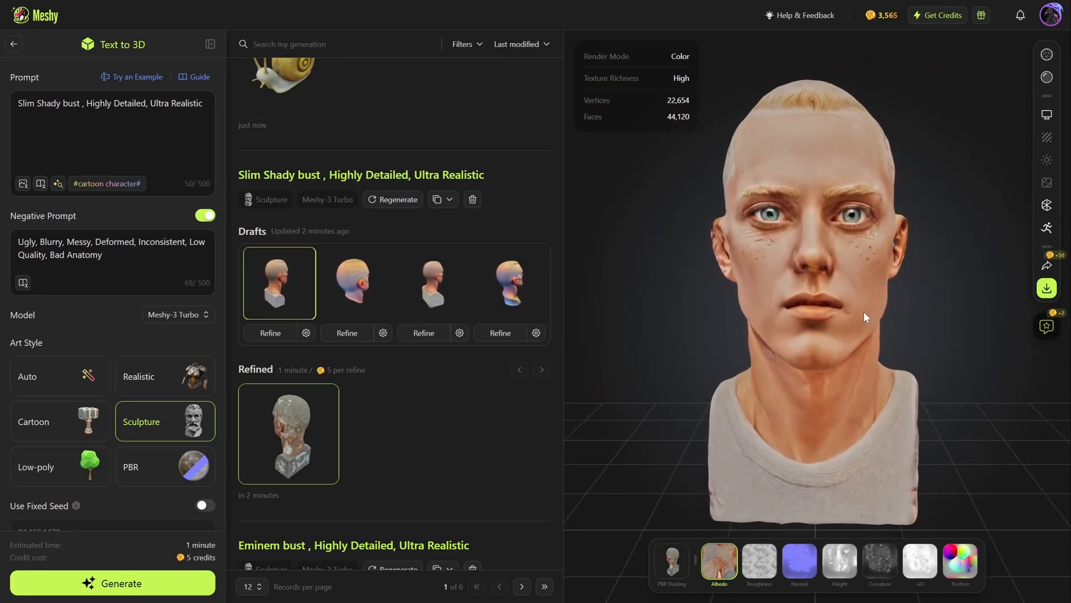
# - Show the Slim Shady bust without its texture to check the bare geometry, and restore the textured display
pyautogui.click(1047, 77)
pyautogui.moveTo(803, 227)
pyautogui.mouseDown()
pyautogui.moveTo(928, 230)
pyautogui.moveTo(841, 220)
pyautogui.moveTo(802, 228)
pyautogui.mouseUp()
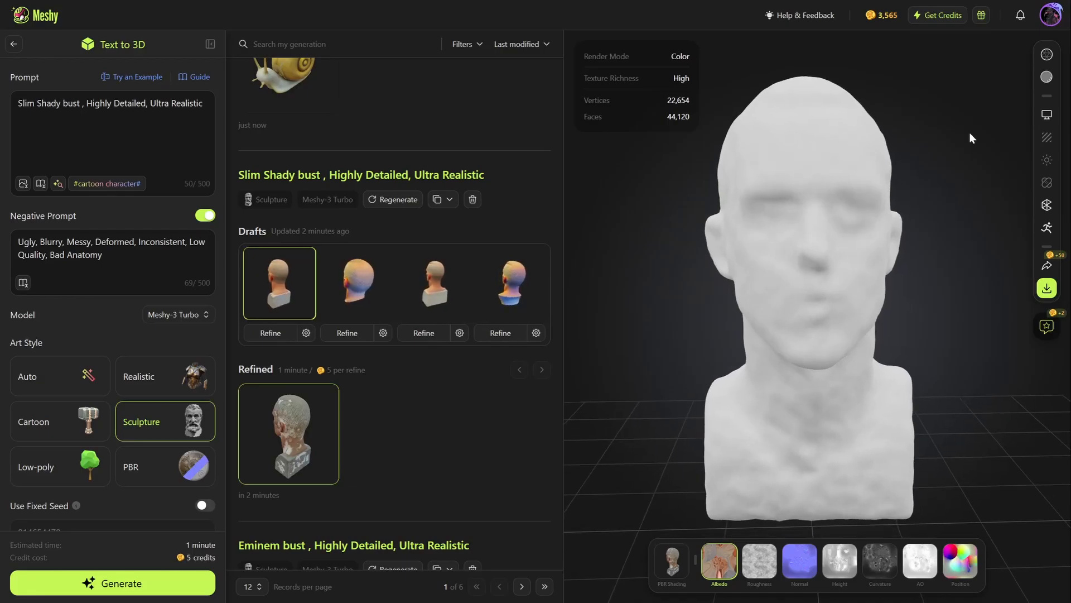
pyautogui.click(1046, 78)
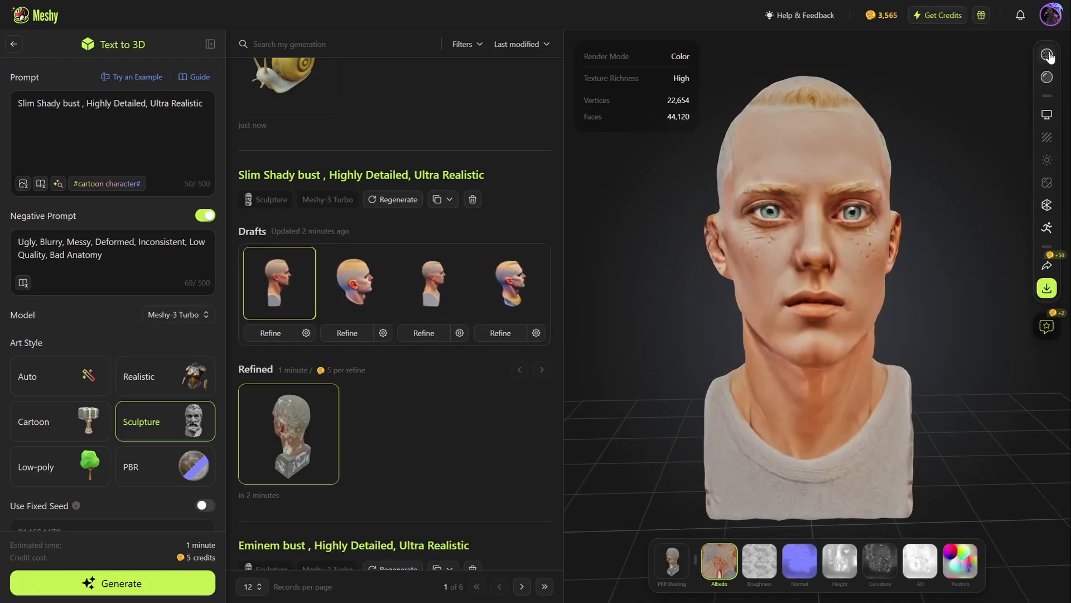
# - Open the refined winged snail and view it from different sides
pyautogui.scroll(5, 437, 401)
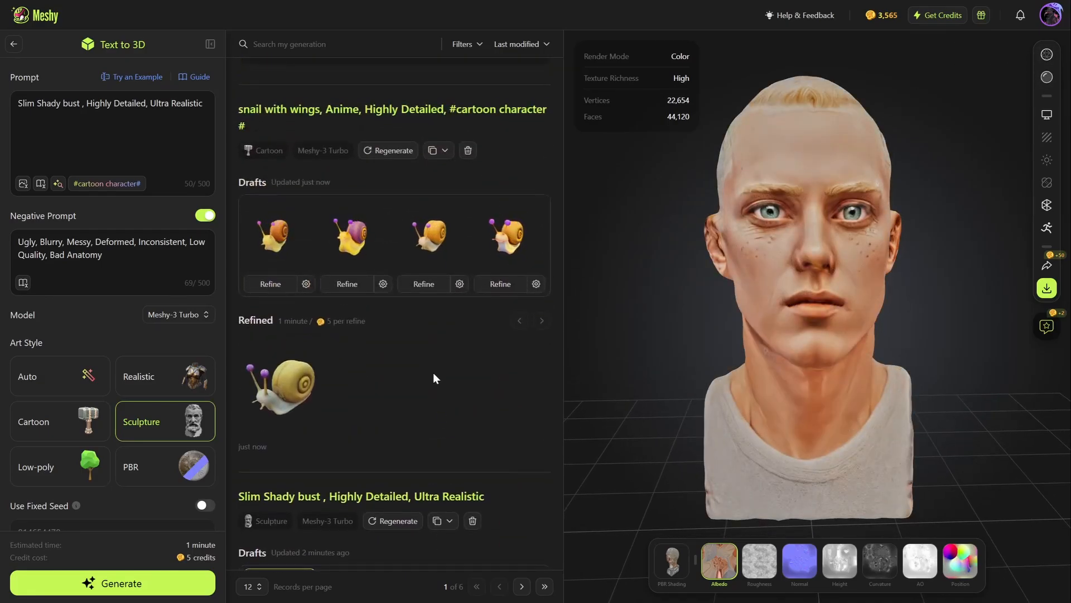
pyautogui.click(324, 401)
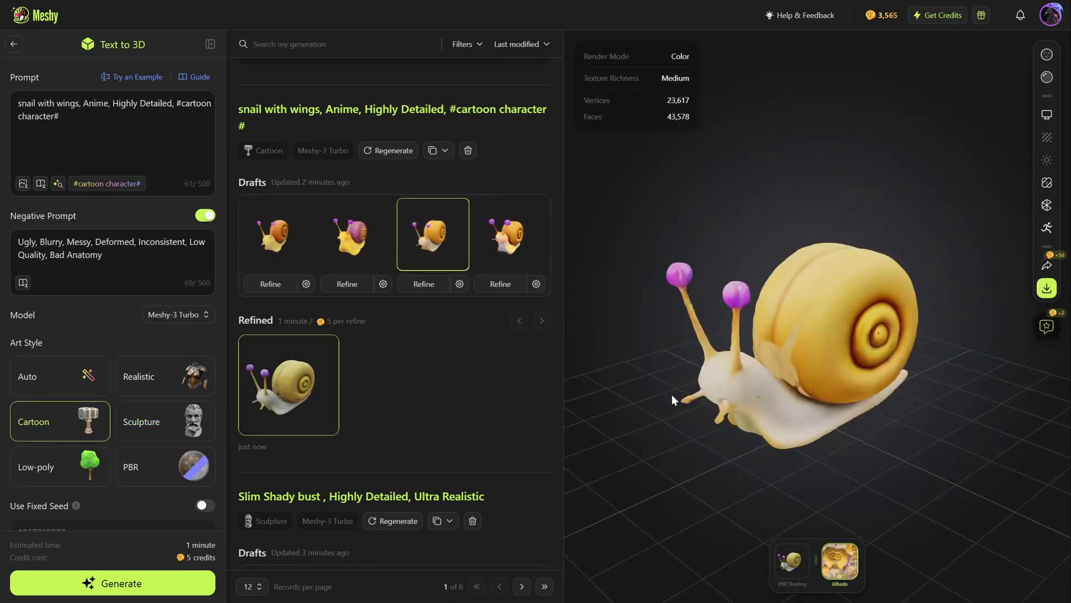
pyautogui.moveTo(765, 407); pyautogui.dragTo(778, 374)
pyautogui.moveTo(915, 396); pyautogui.dragTo(846, 394)
pyautogui.moveTo(758, 364); pyautogui.dragTo(831, 389)
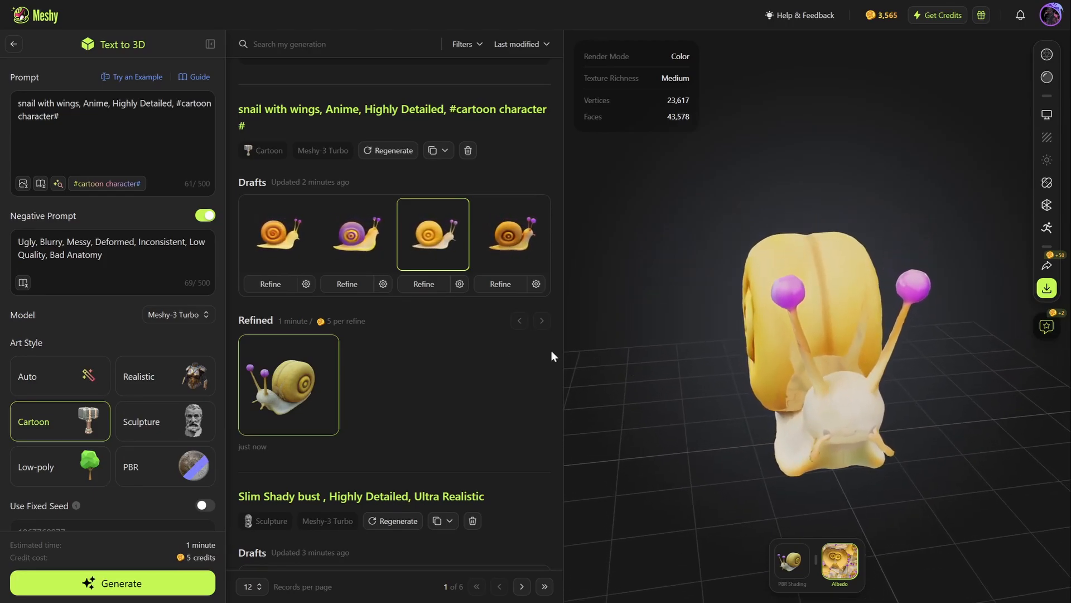
# - Look through the other generations in the list and view the refined winged snail from the front
pyautogui.scroll(-12, 374, 379)
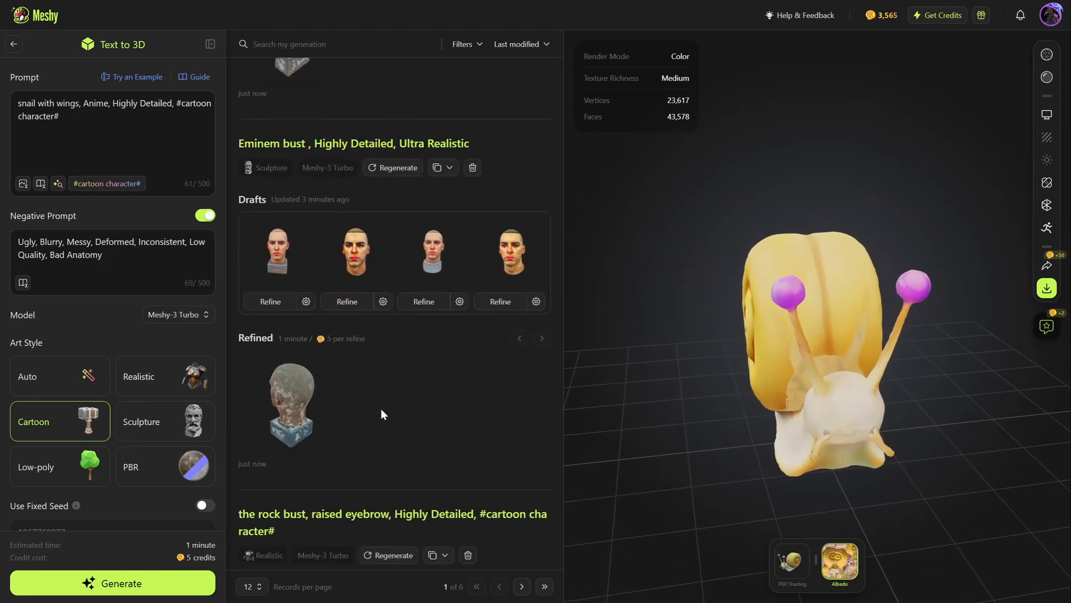
pyautogui.scroll(5, 371, 410)
pyautogui.scroll(7, 373, 416)
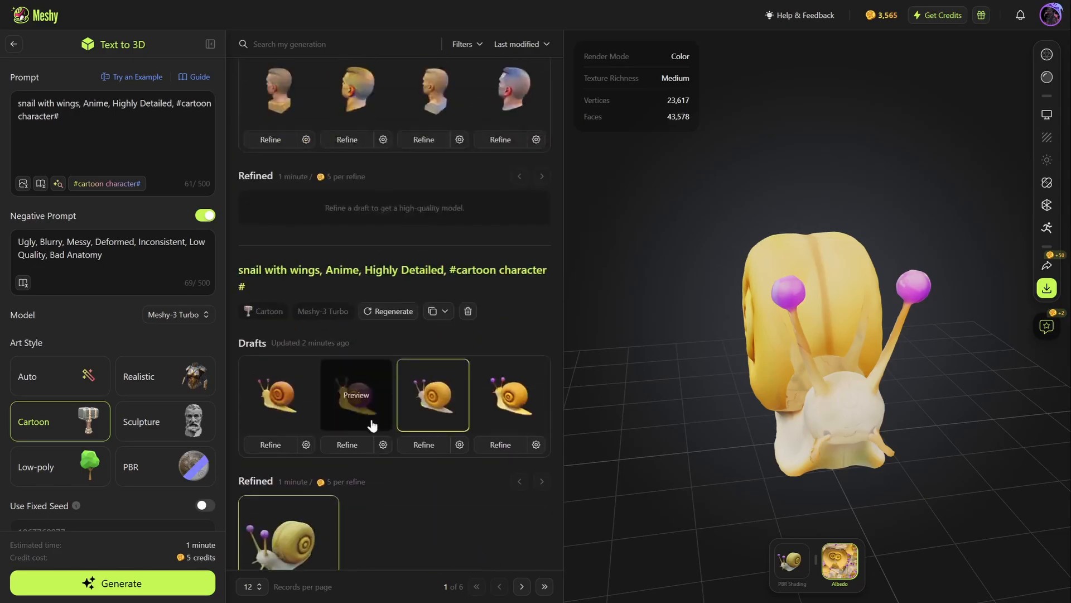
pyautogui.moveTo(794, 375); pyautogui.dragTo(767, 366)
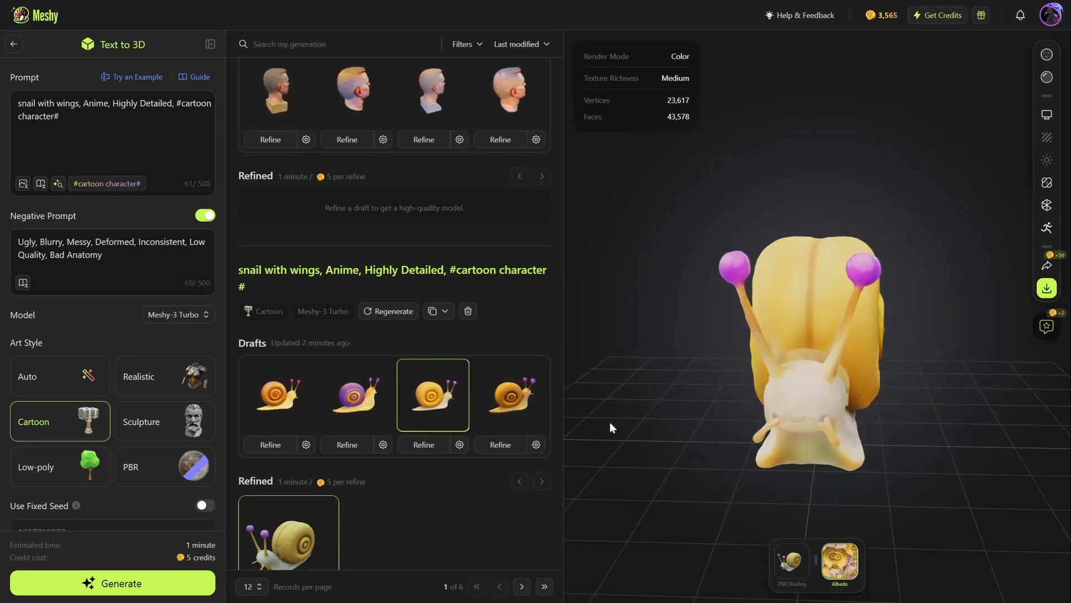